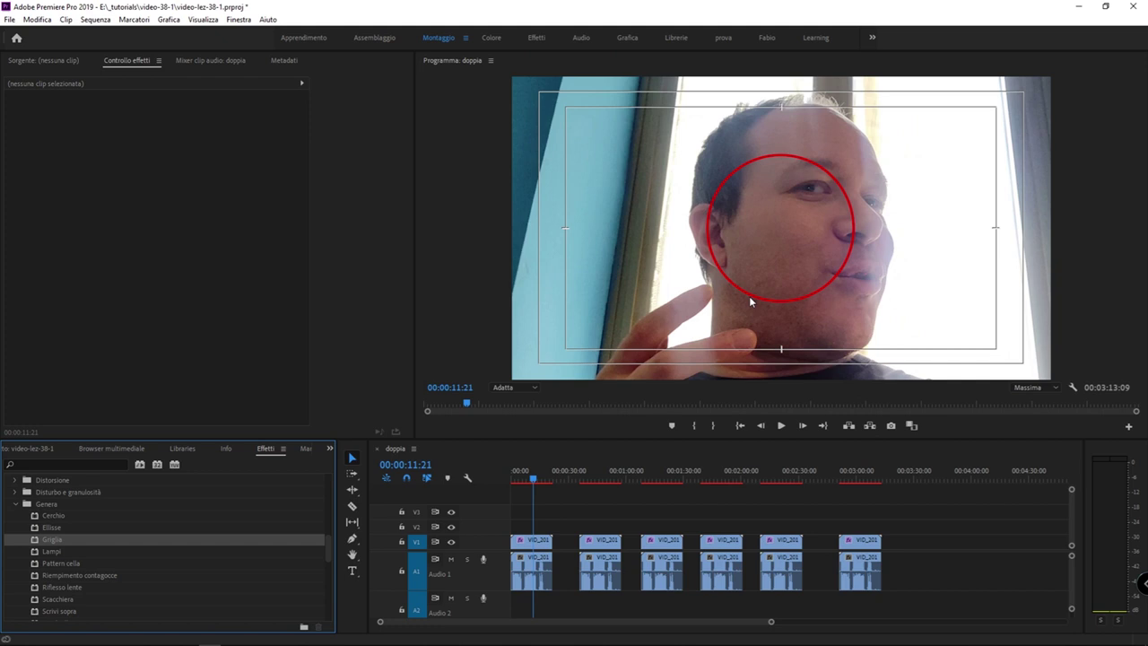
Delete the first clip's Cerchio effect and apply a fresh Cerchio to it
left_click(568, 521)
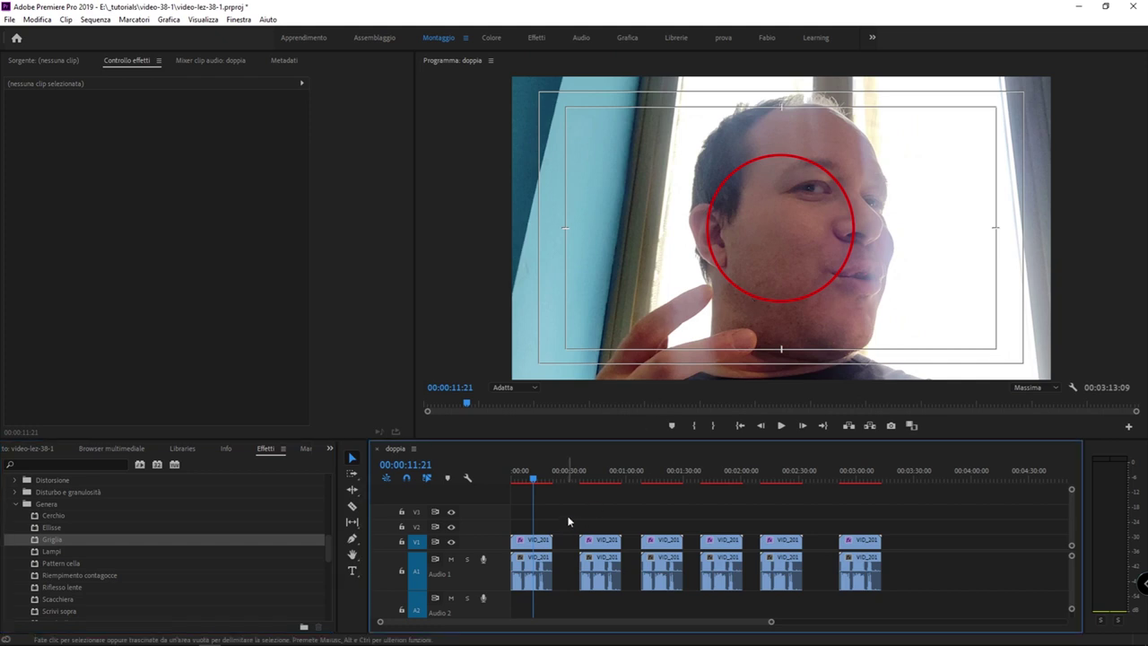
left_click(532, 542)
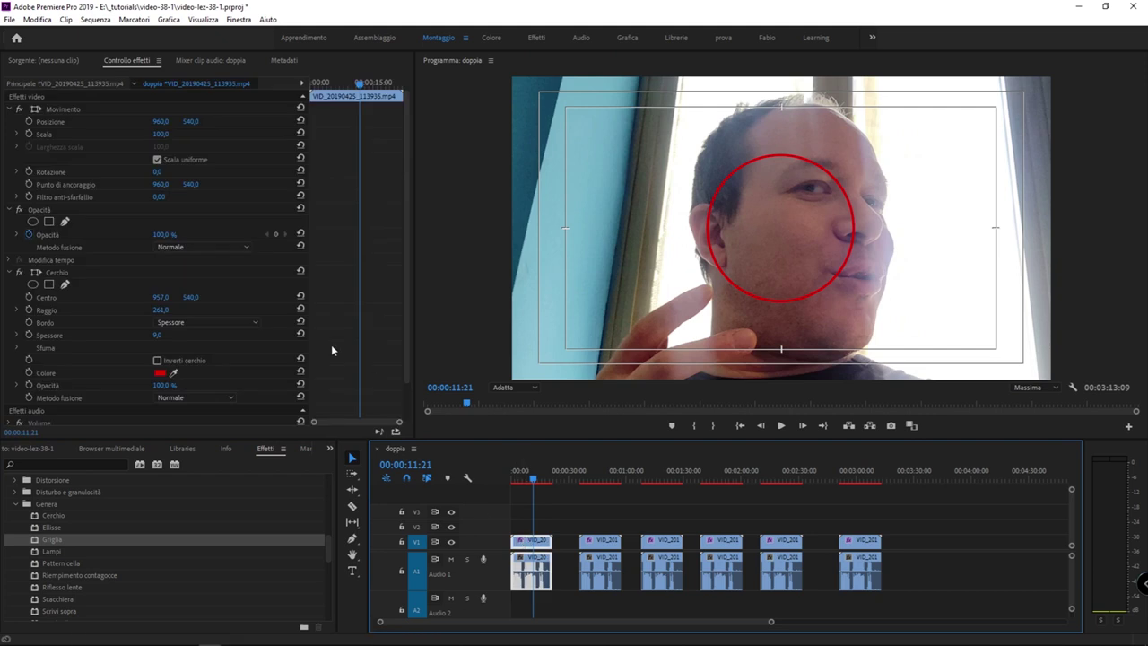
left_click(51, 274)
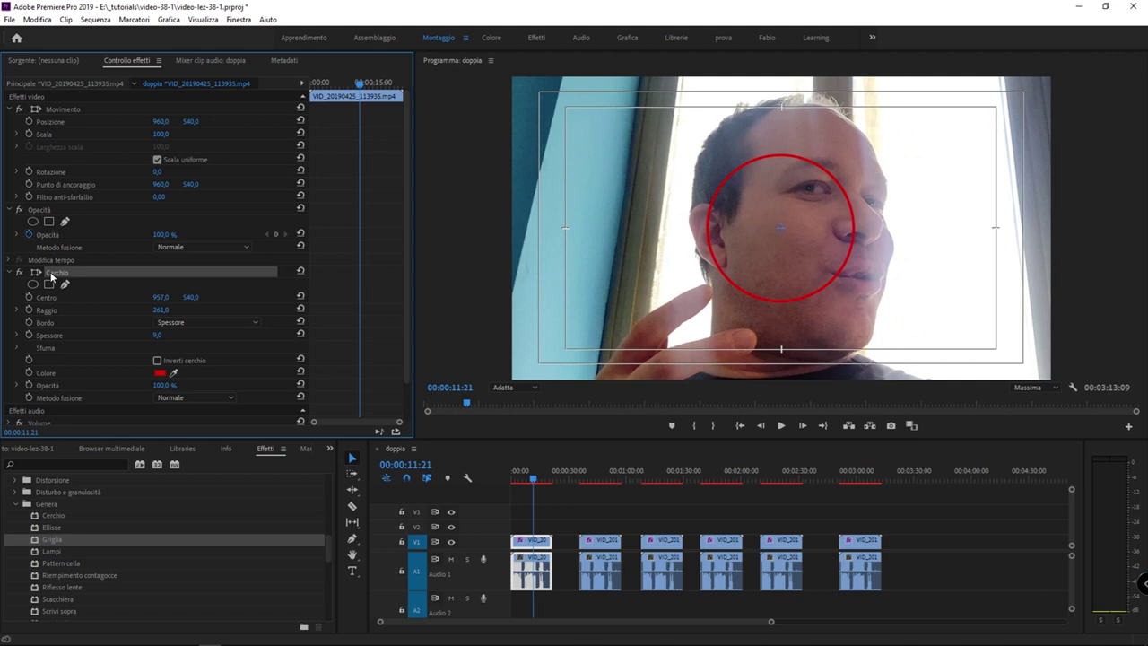
key("Delete")
left_click_drag(54, 516, 532, 544)
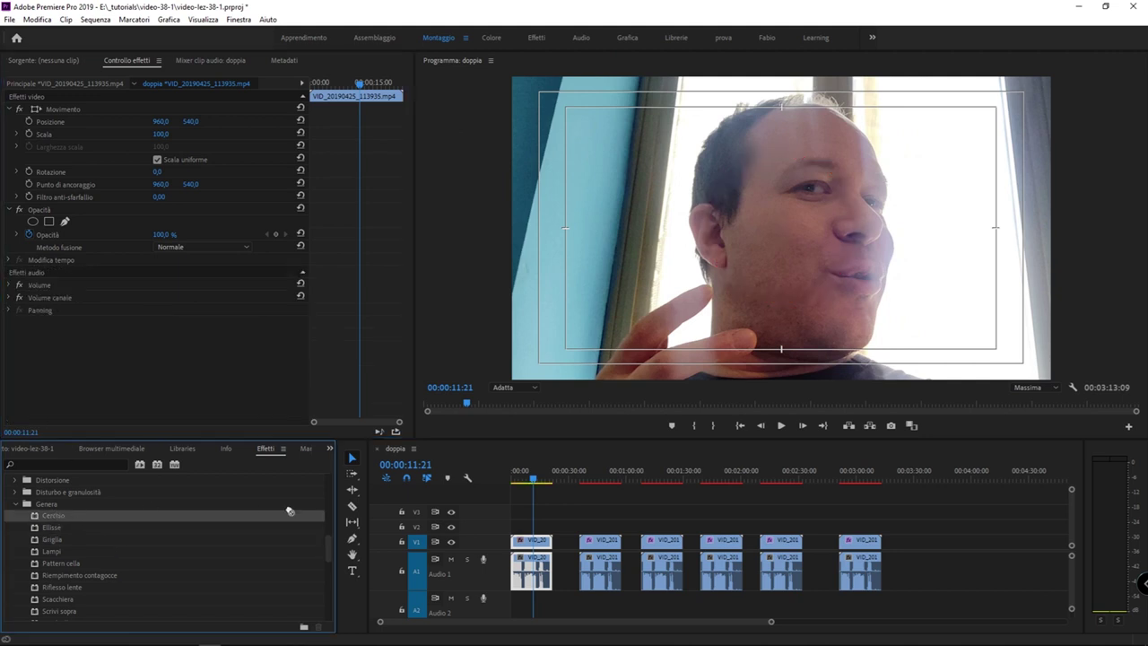
Set the circle to Normale blending and pure red, and enlarge its radius to 359
scroll(215, 367, "down", 2)
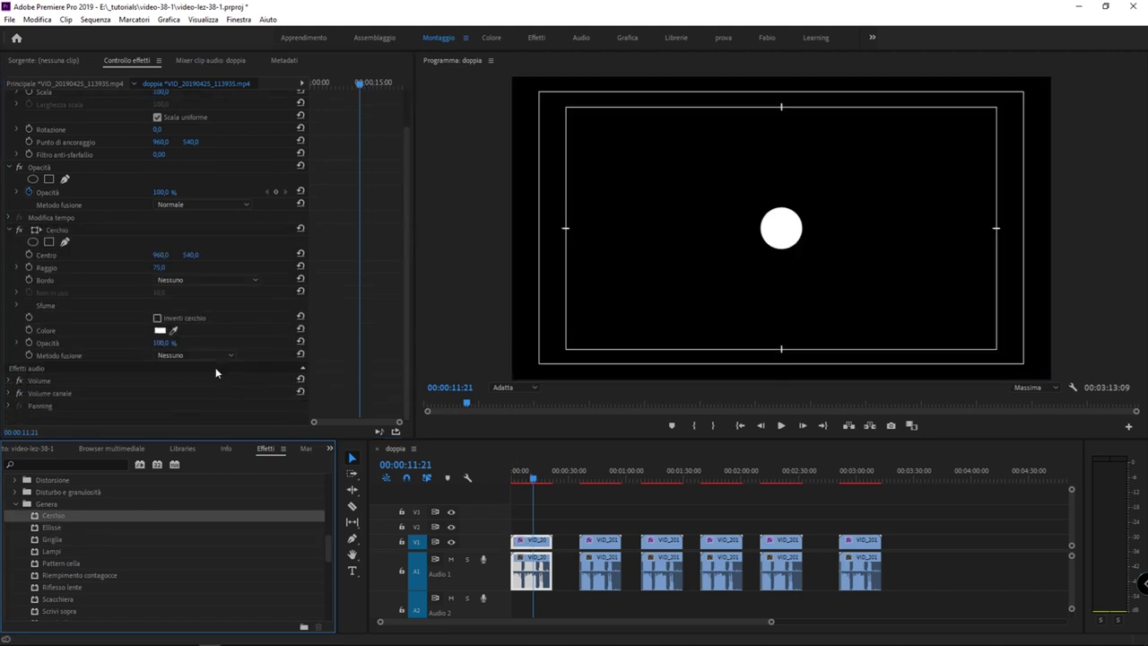
left_click(186, 355)
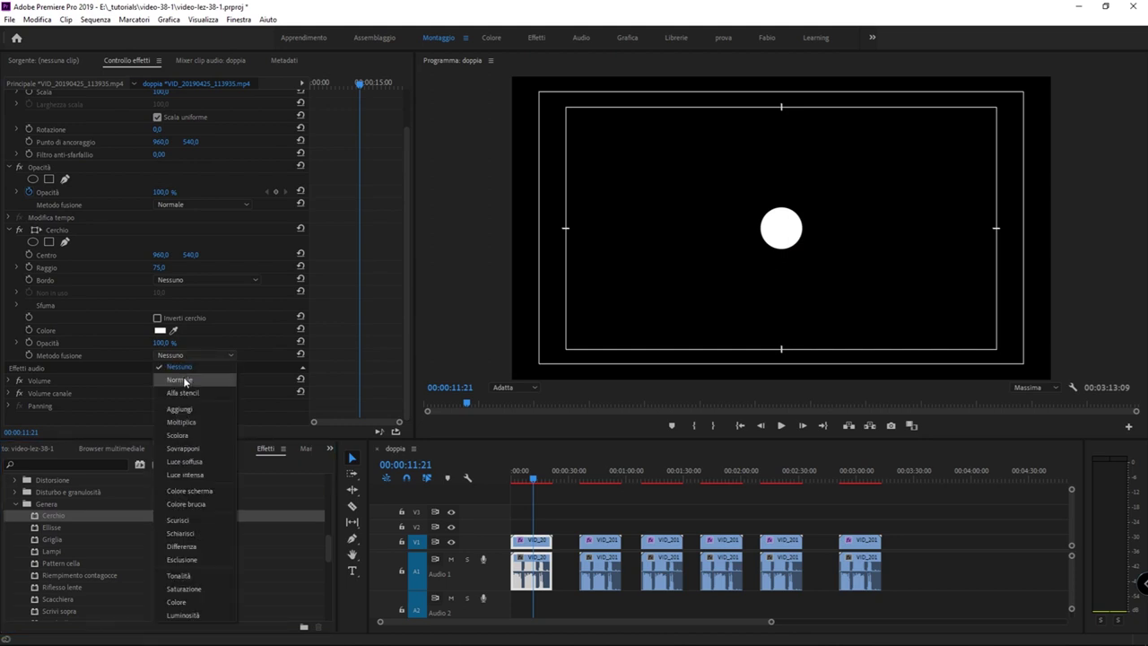
left_click(179, 379)
left_click(160, 332)
left_click(590, 420)
left_click(707, 267)
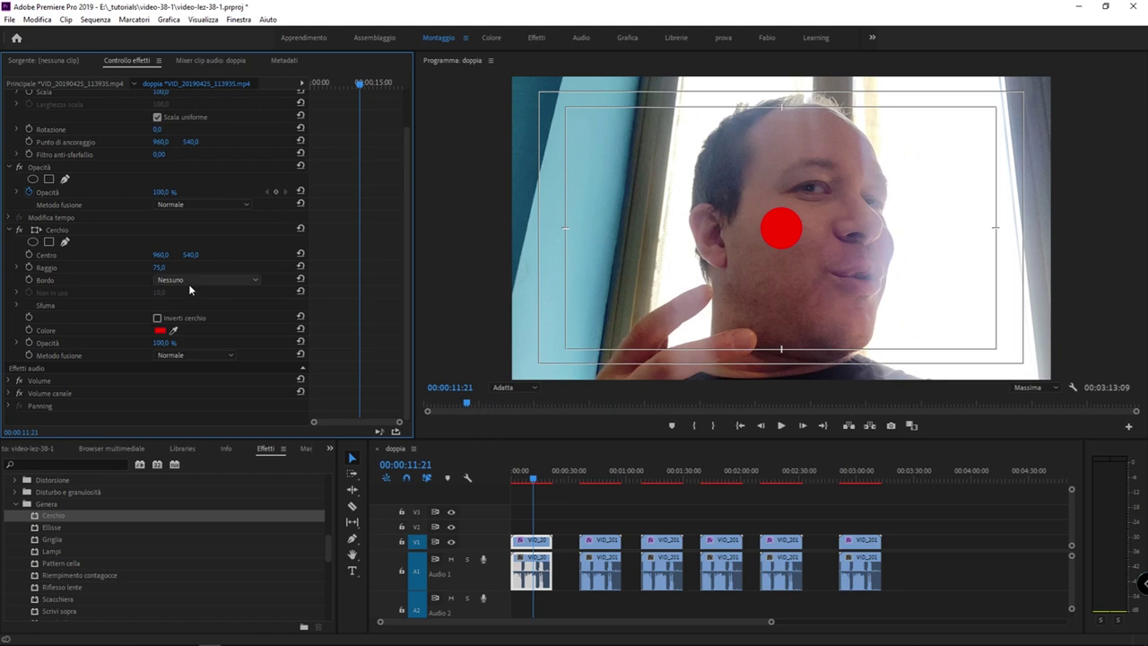
mouse_move(160, 267)
left_mouse_down()
mouse_move(216, 267)
mouse_move(136, 255)
left_mouse_up()
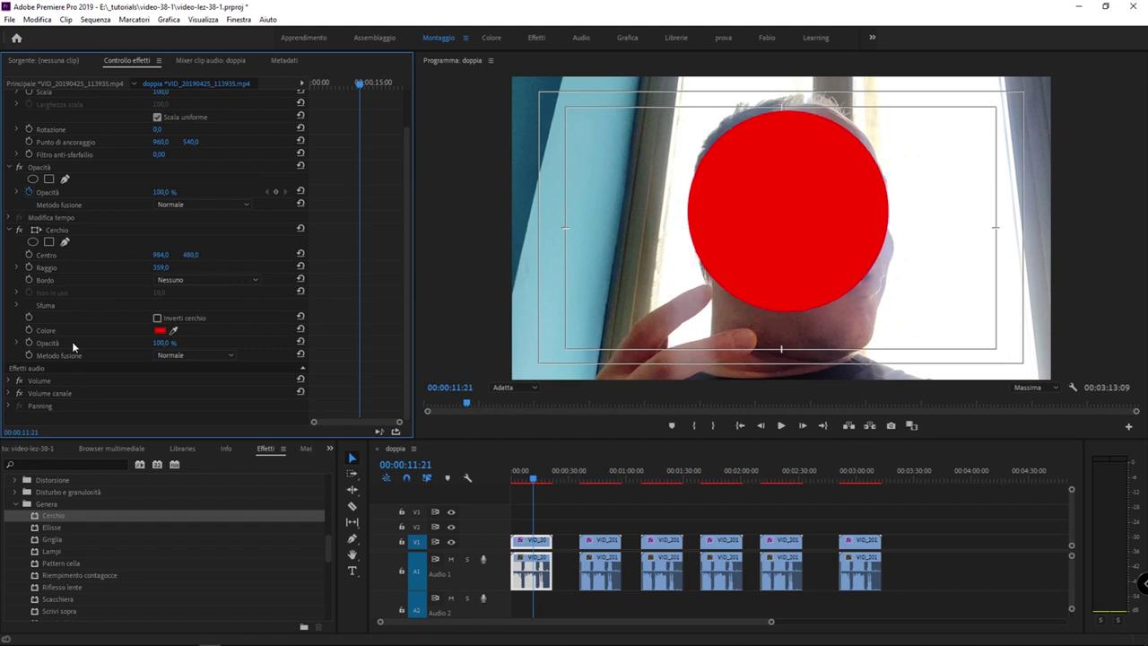
Use Raggio bordi edging to hollow the circle into a ring with radius 68, edge radius 48
left_click(221, 280)
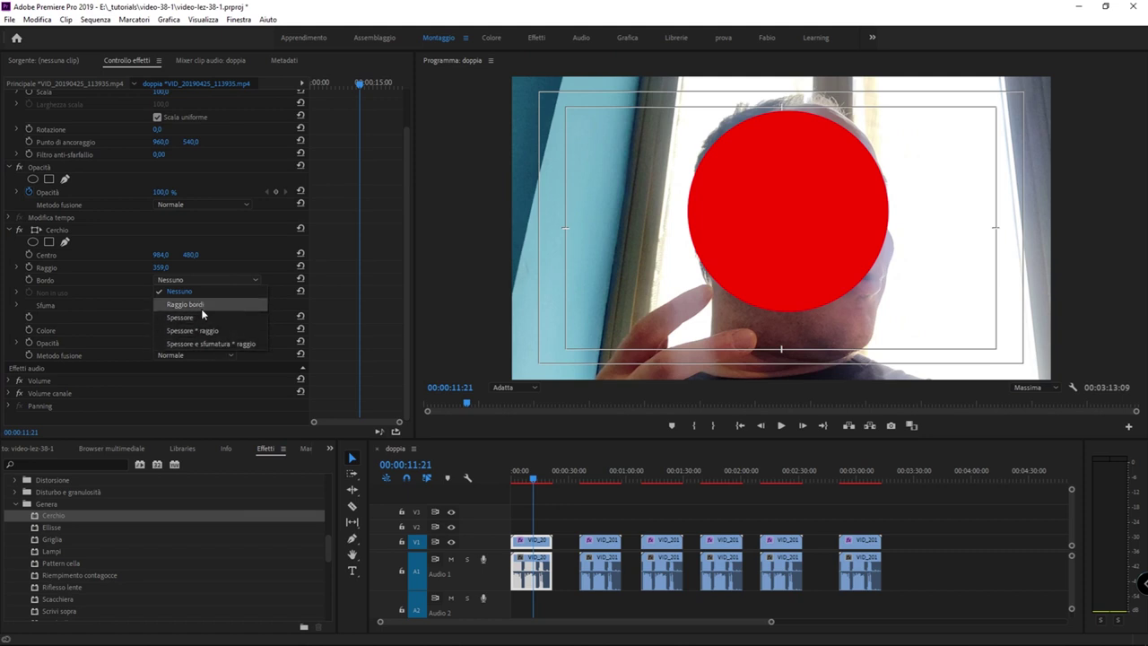
left_click(199, 306)
left_click_drag(162, 294, 269, 293)
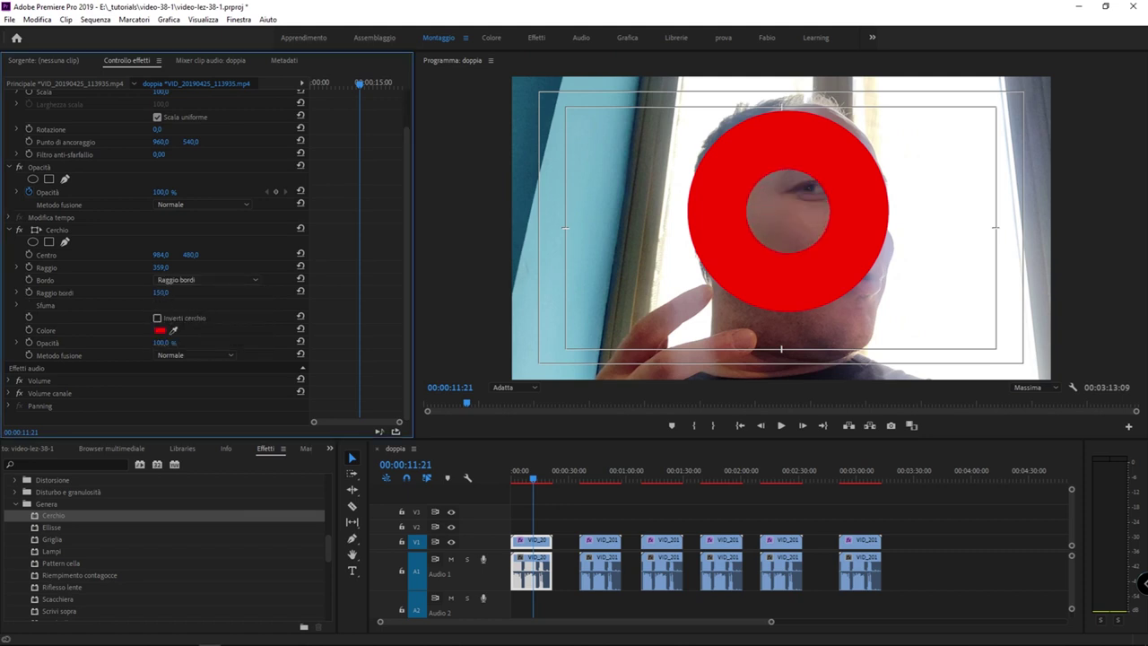
left_click_drag(161, 293, 170, 292)
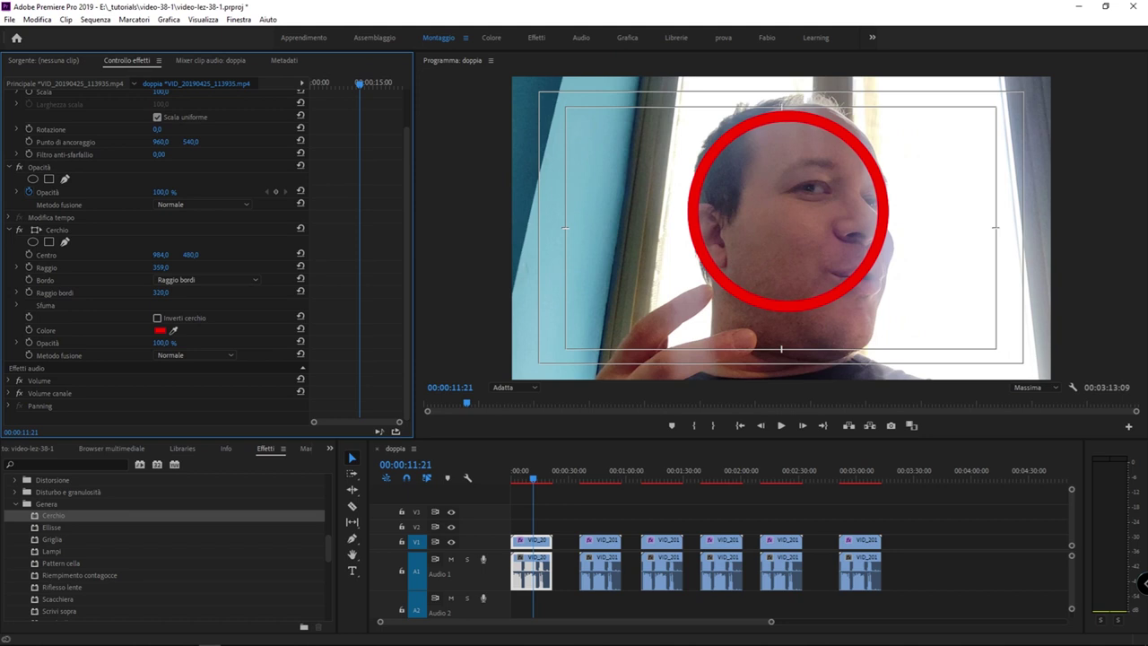
left_click(191, 279)
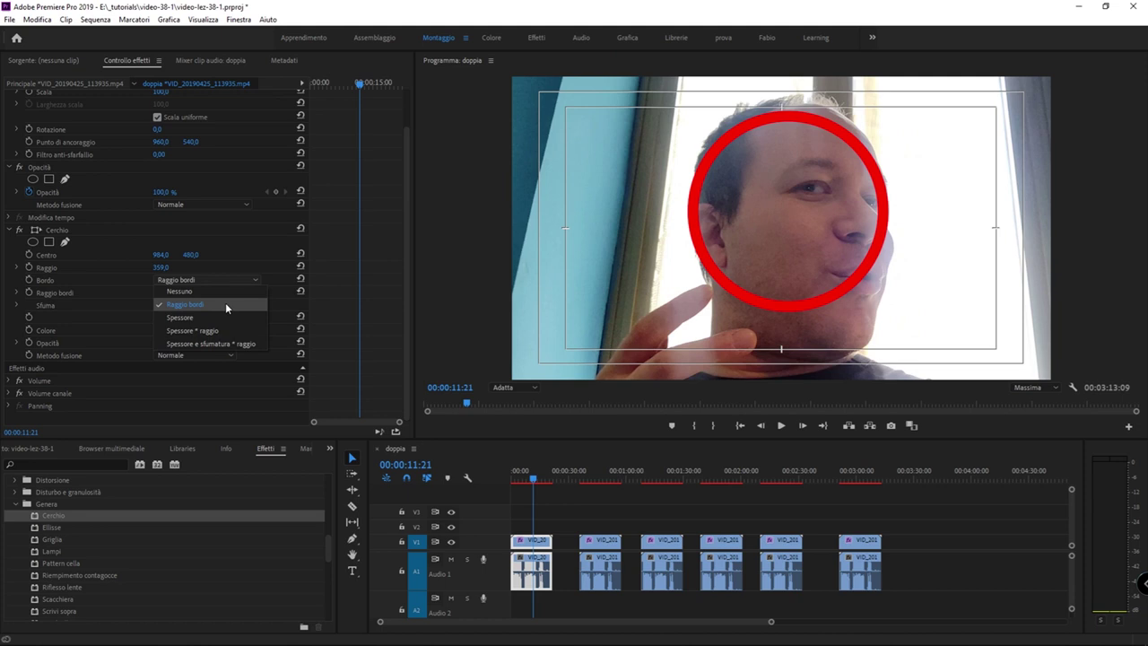
left_click(225, 303)
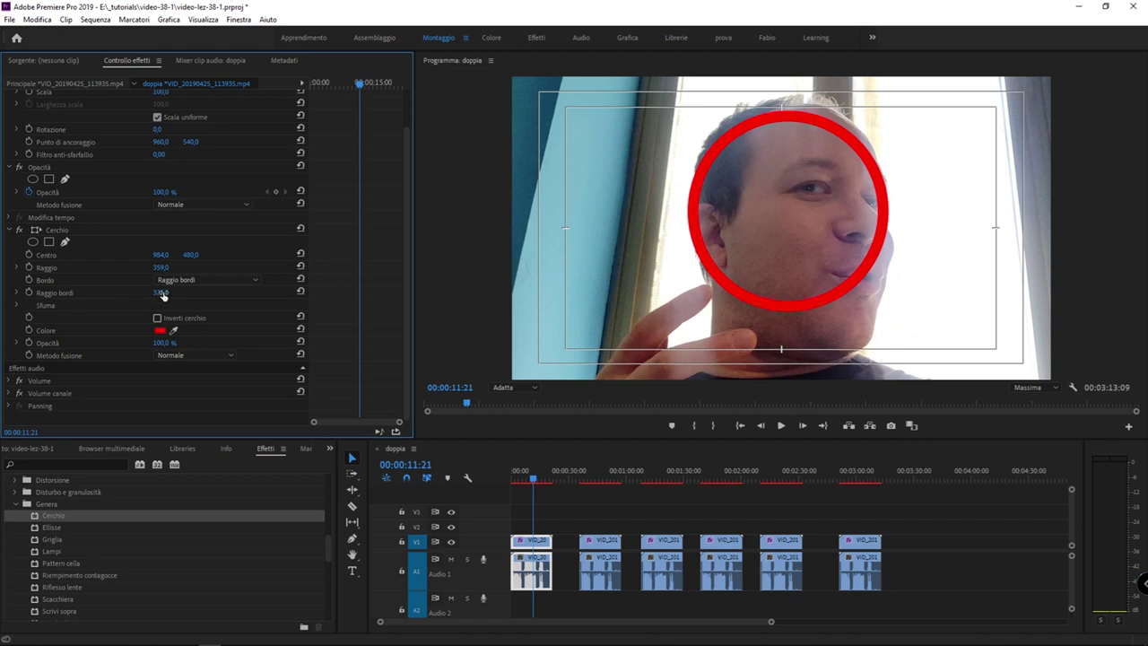
mouse_move(158, 293)
left_mouse_down()
mouse_move(179, 294)
mouse_move(154, 293)
left_mouse_up()
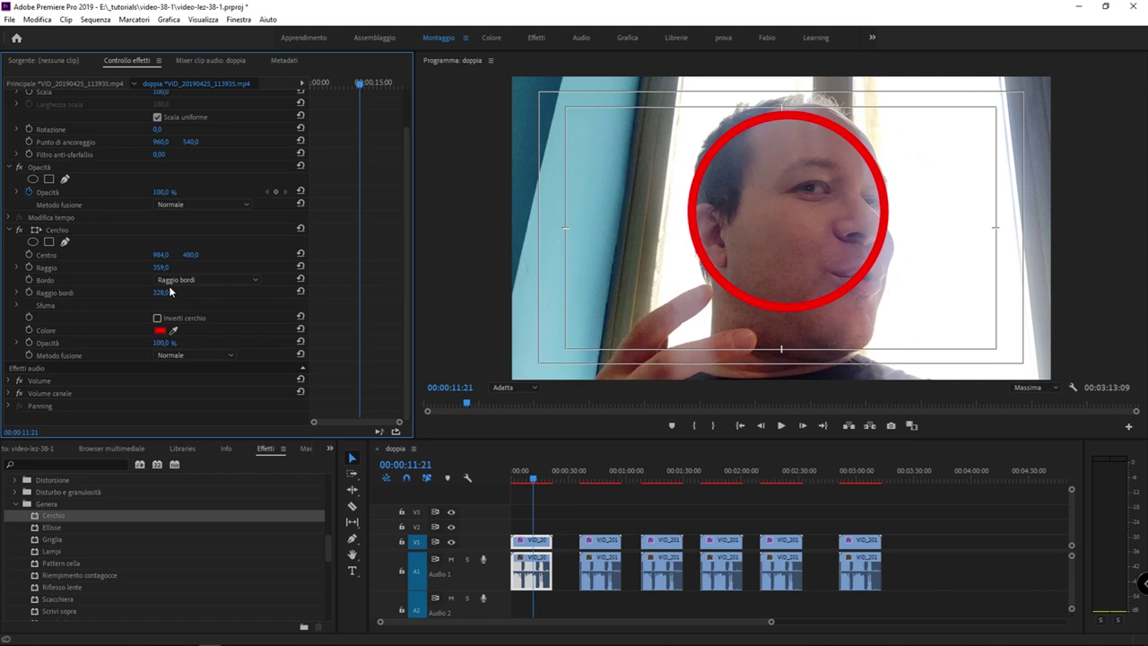
mouse_move(160, 267)
left_mouse_down()
mouse_move(143, 267)
mouse_move(170, 280)
mouse_move(116, 292)
mouse_move(176, 257)
left_mouse_up()
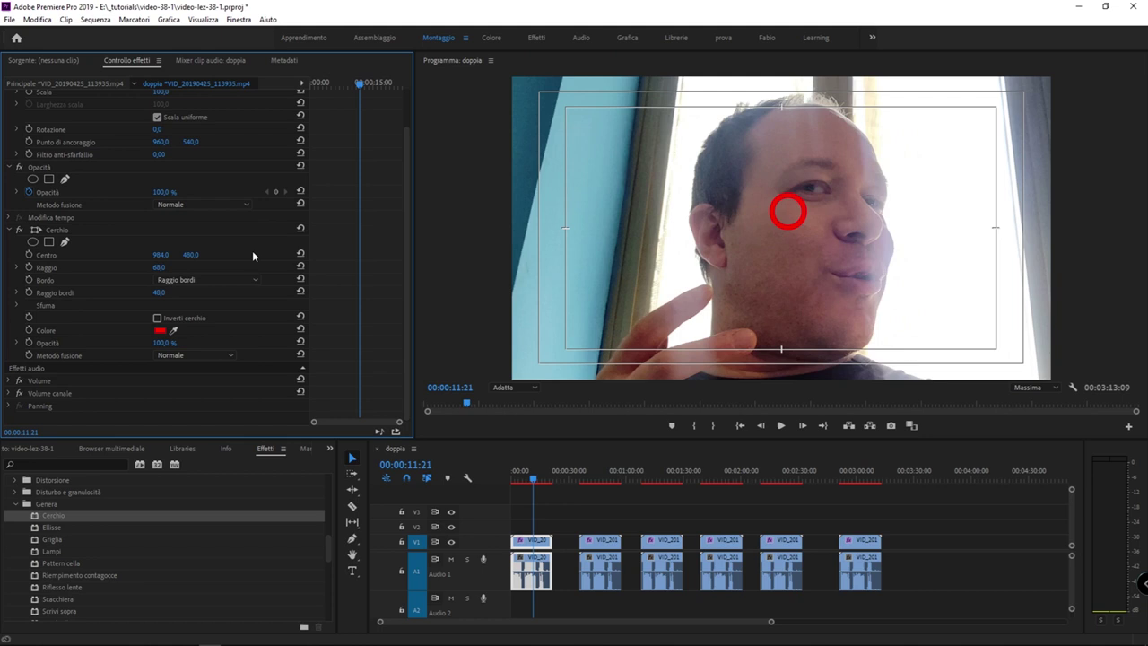
Scrub Centro X to try the red ring on the ear, beside the face and on the eye
mouse_move(159, 256)
left_mouse_down()
mouse_move(90, 256)
mouse_move(244, 256)
mouse_move(146, 255)
mouse_move(215, 256)
mouse_move(149, 255)
mouse_move(167, 254)
left_mouse_up()
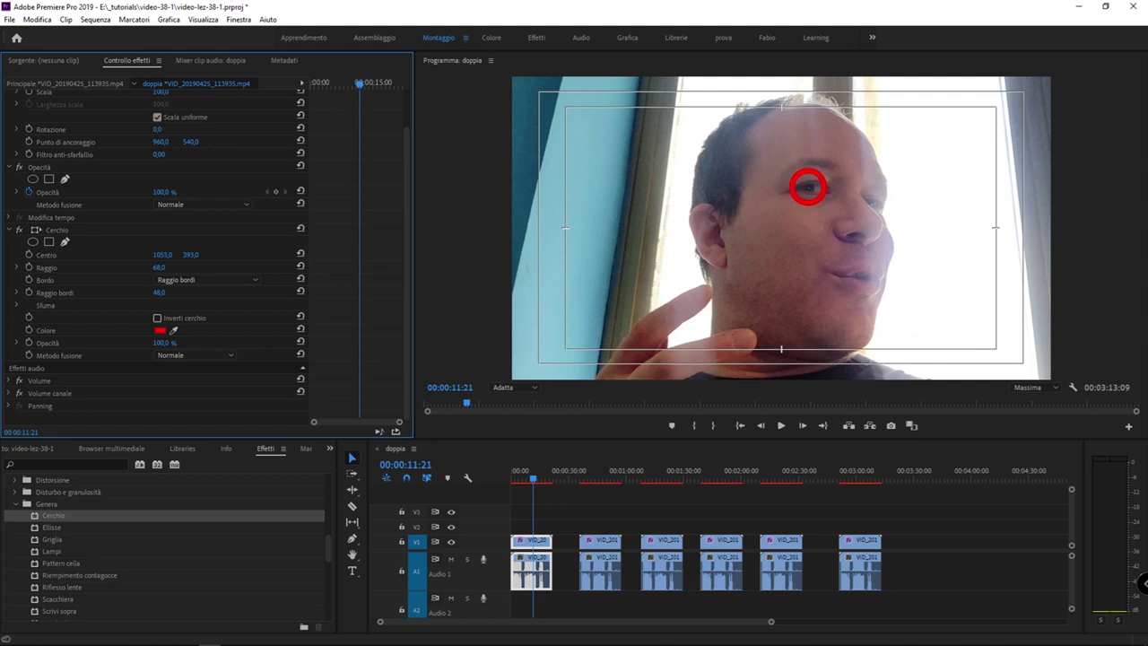
left_click_drag(164, 255, 169, 255)
mouse_move(163, 257)
left_mouse_down()
mouse_move(215, 256)
mouse_move(144, 256)
left_mouse_up()
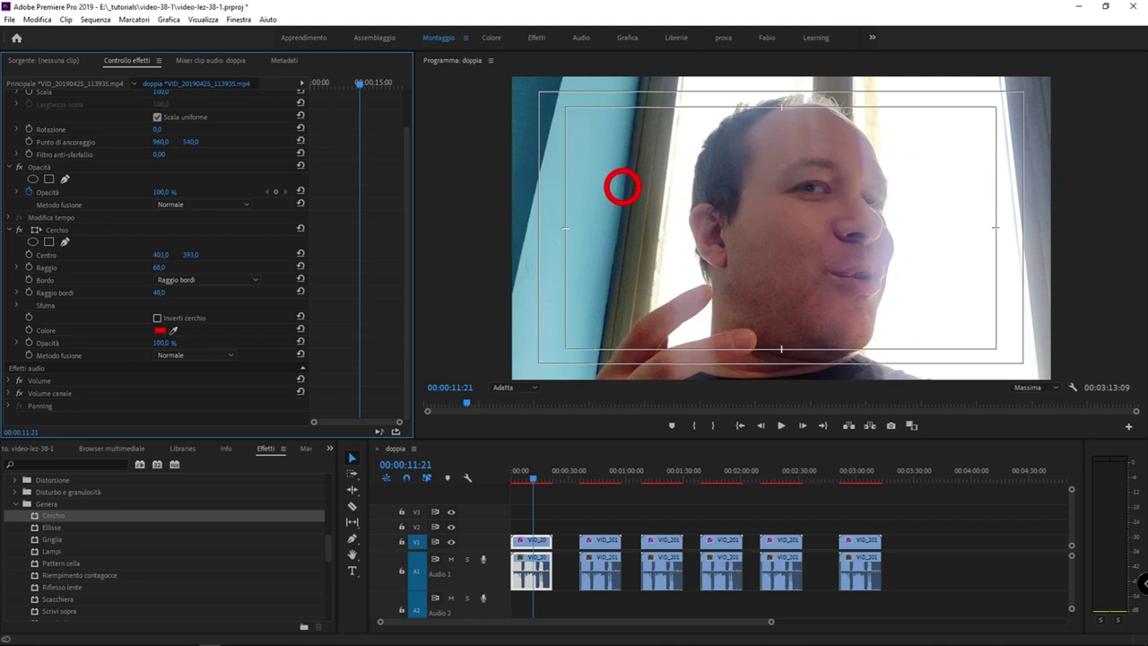
left_click_drag(143, 256, 90, 257)
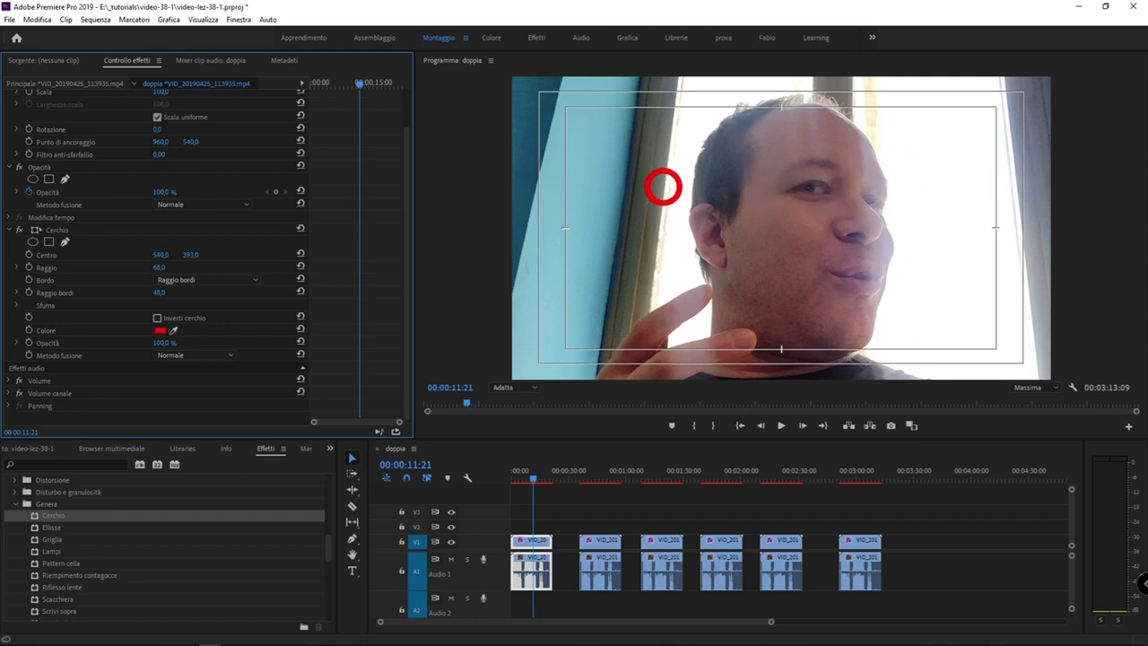
left_click_drag(161, 254, 176, 254)
left_click_drag(162, 255, 269, 255)
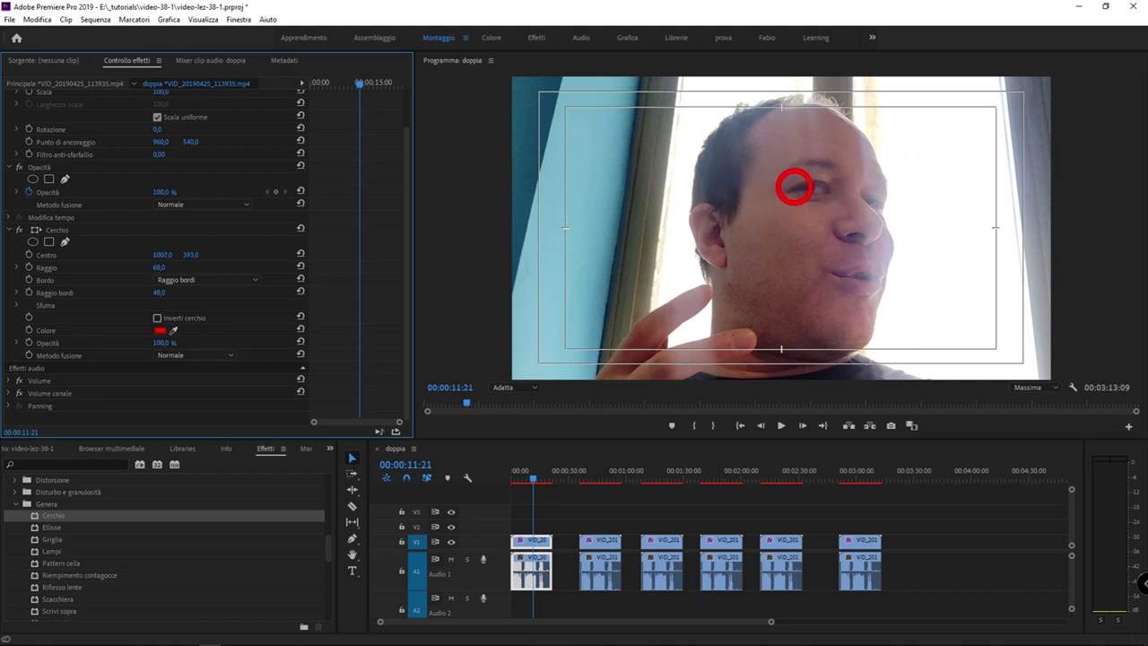
left_click_drag(269, 255, 278, 254)
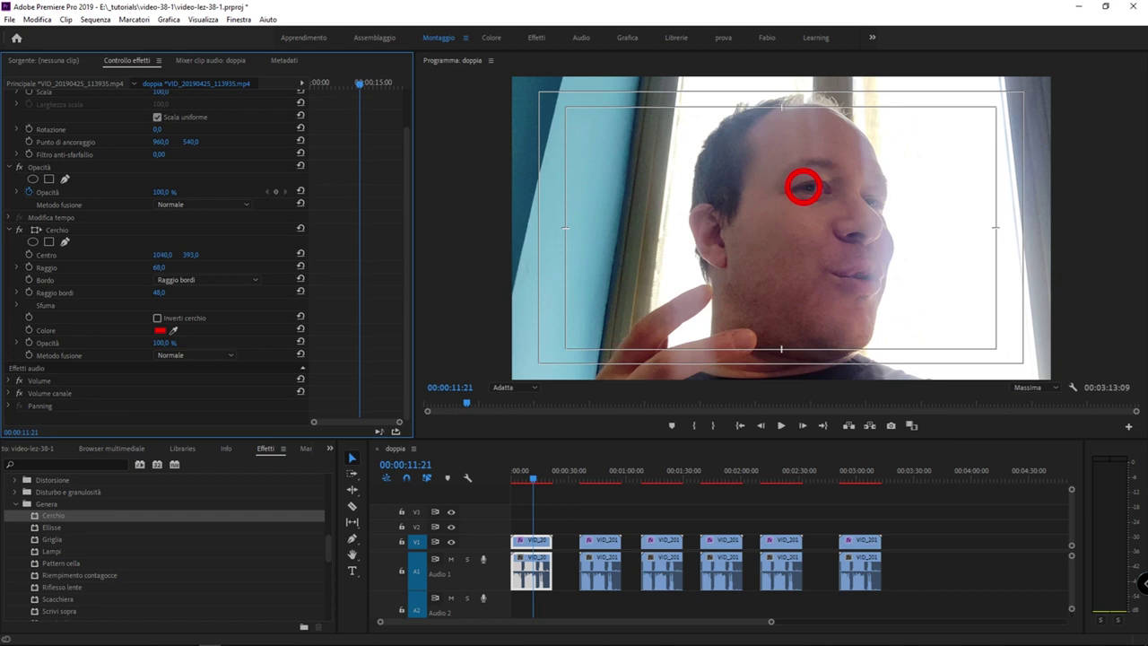
left_click_drag(162, 255, 167, 255)
Move the ring to the window frame and back onto the eye, then select the Cerchio effect
left_click_drag(163, 254, 99, 254)
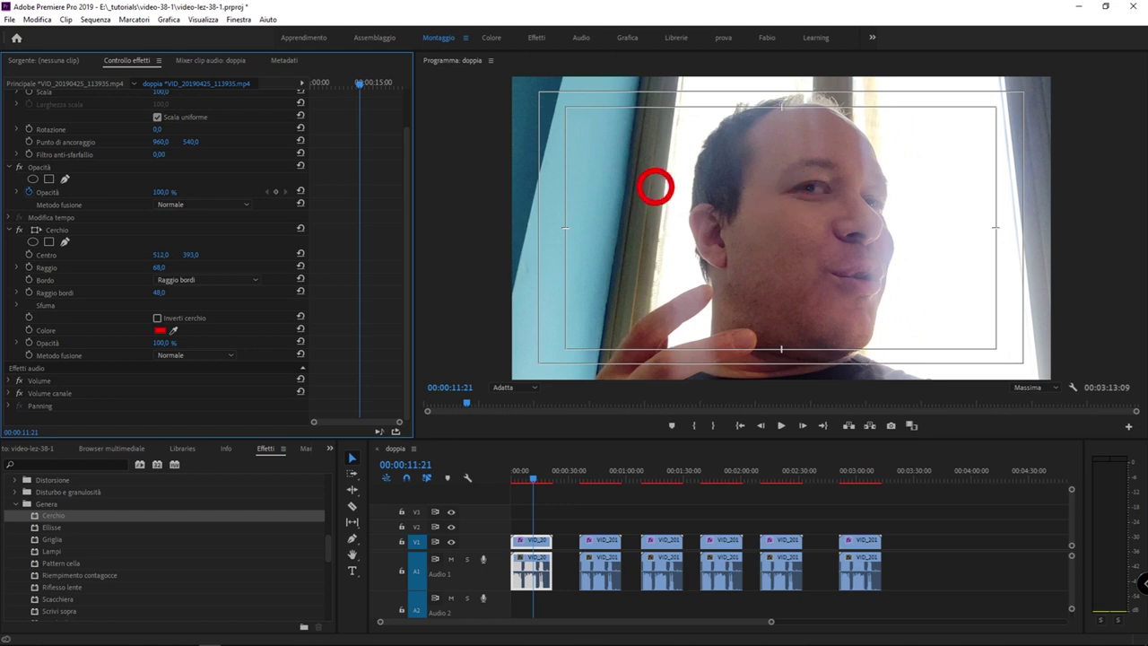
left_click(42, 257)
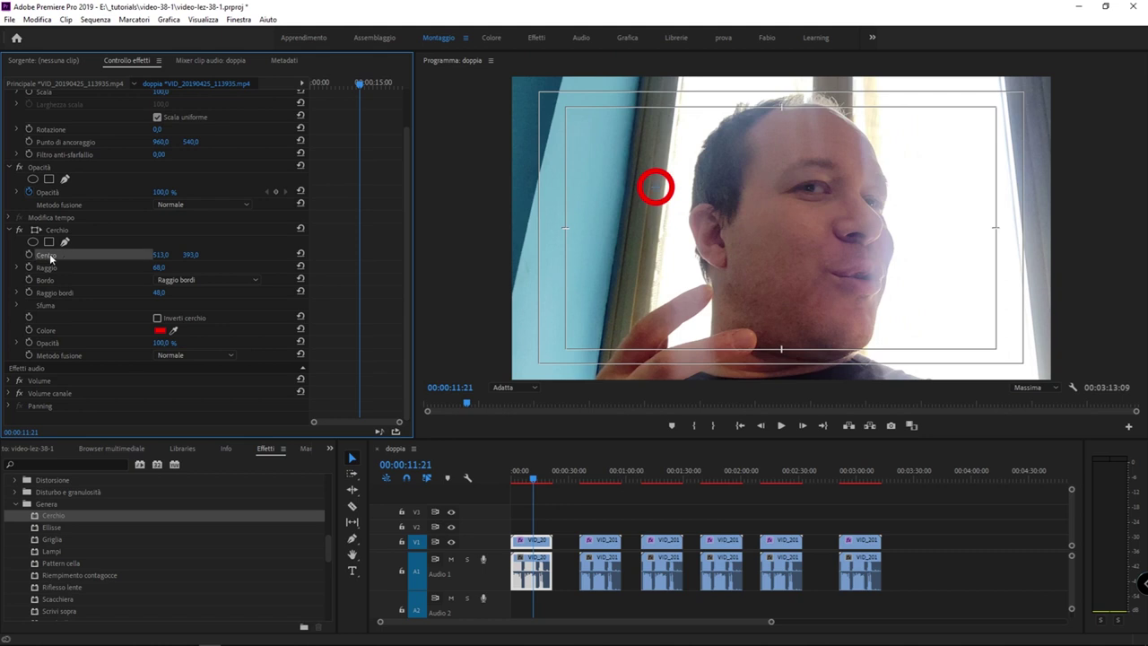
mouse_move(163, 255)
left_mouse_down()
mouse_move(226, 255)
mouse_move(144, 255)
mouse_move(235, 254)
left_mouse_up()
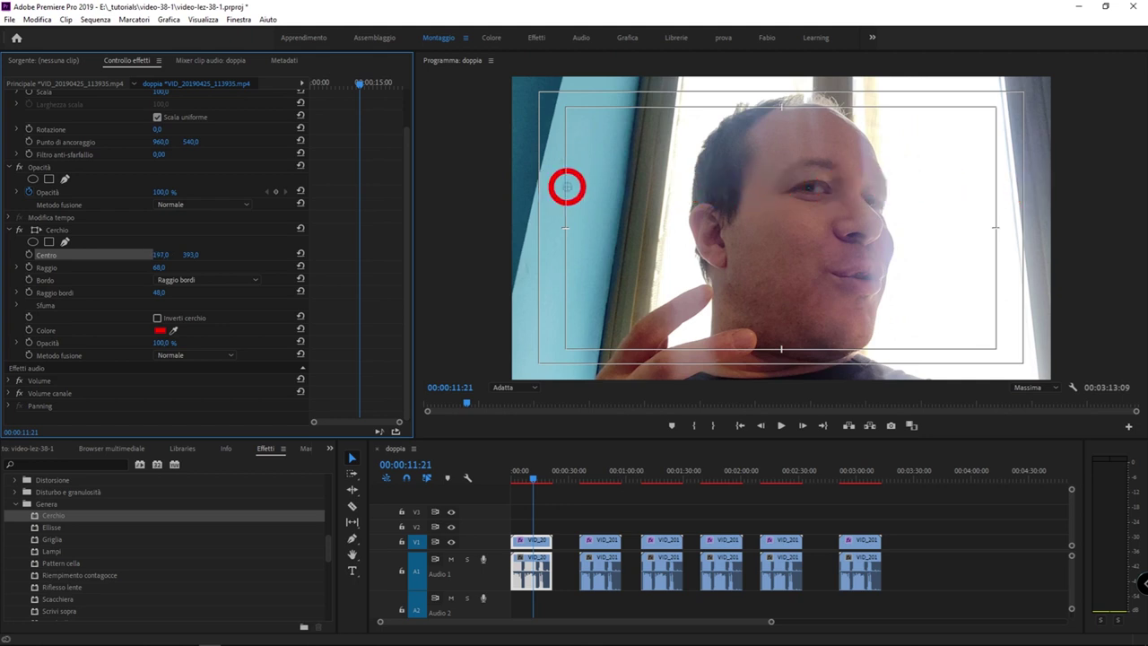
left_click_drag(164, 255, 157, 287)
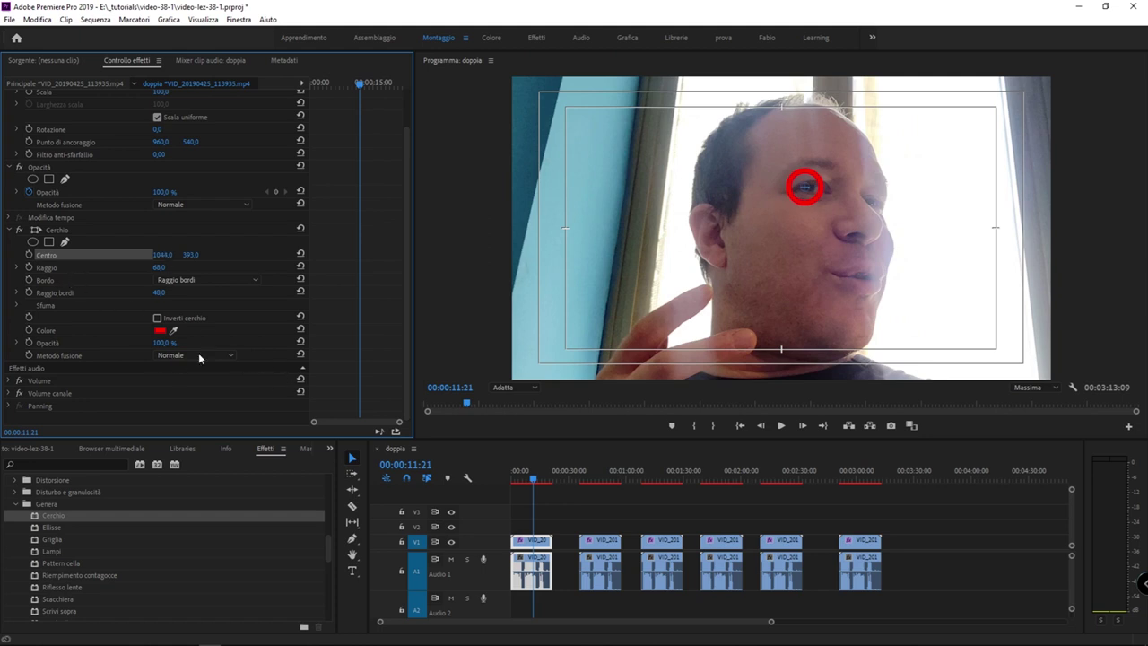
left_click(75, 229)
Delete the Cerchio effect from the first clip and browse the Genera effects group
key("Delete")
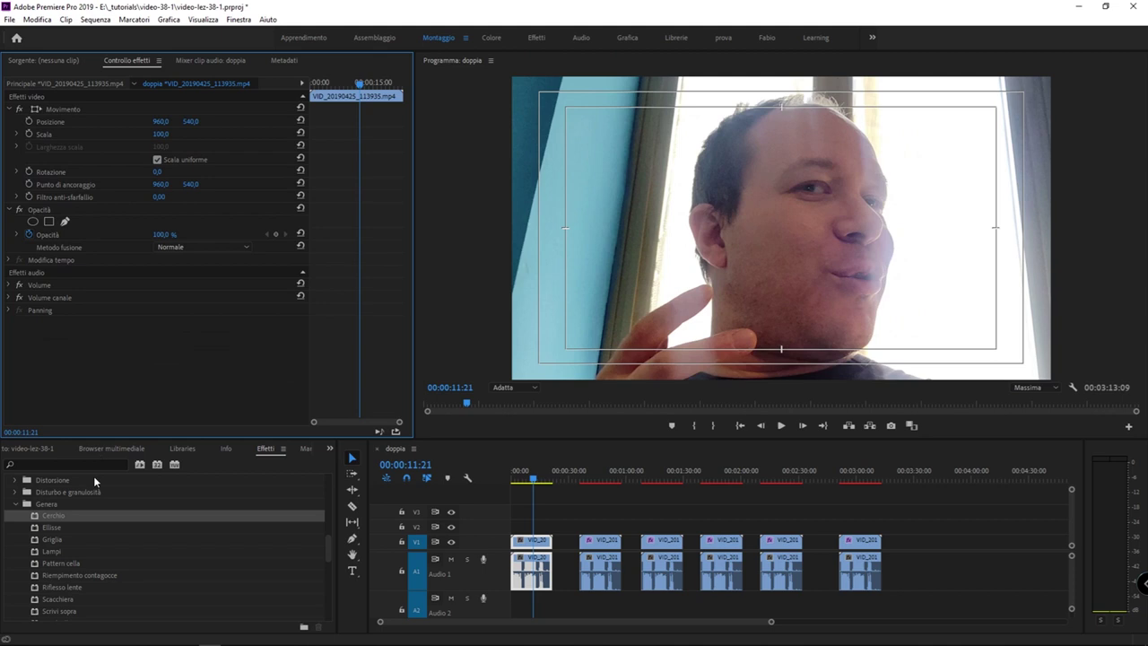
left_click(59, 503)
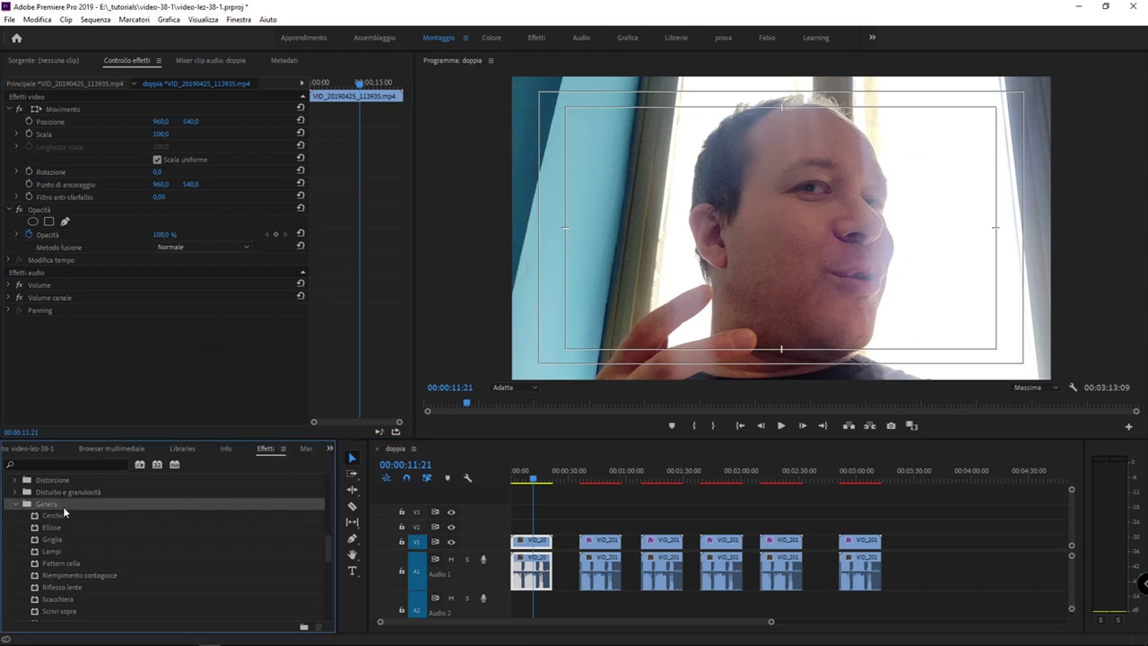
scroll(63, 506, "down", 1)
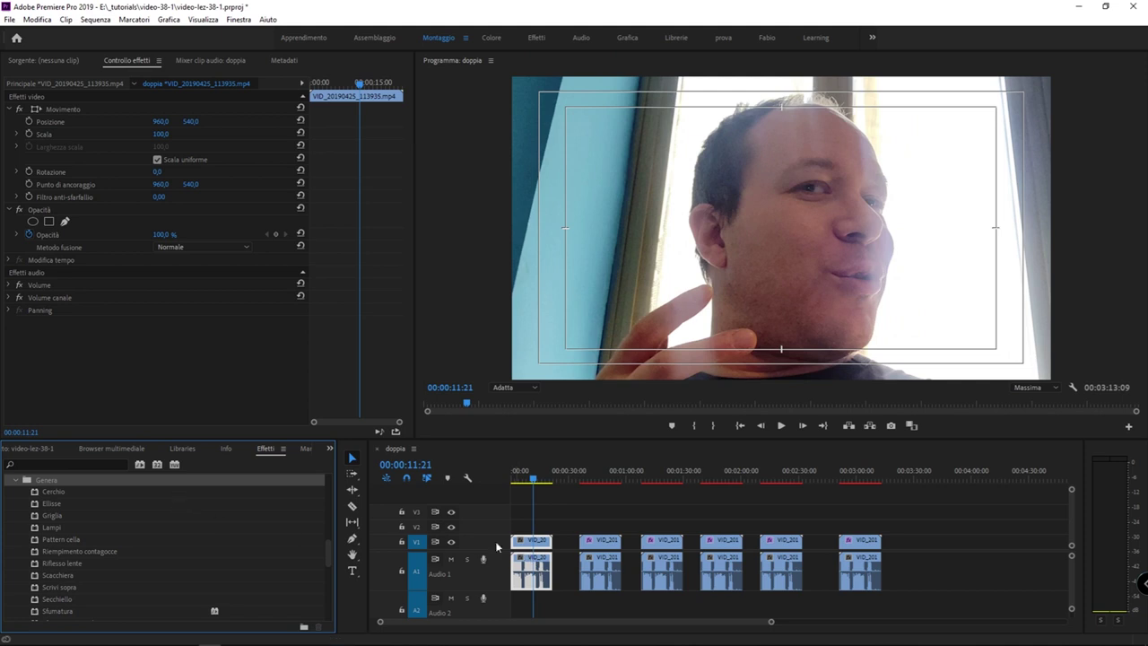
Select the second clip and delete its existing Ellisse effect
left_click(600, 481)
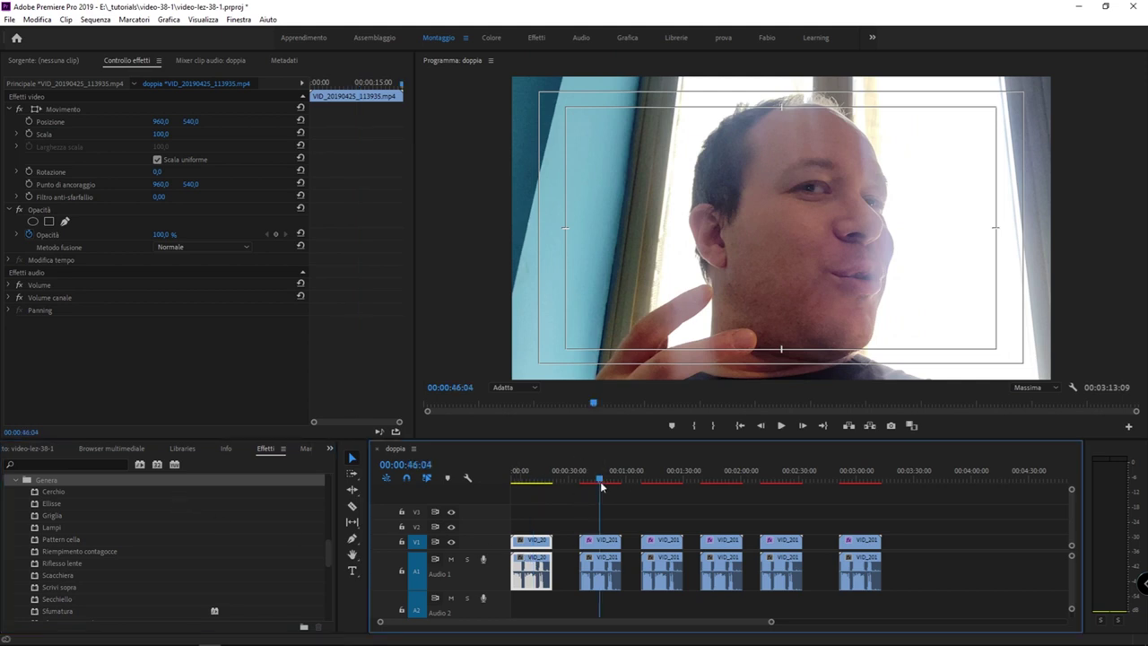
left_click(597, 542)
key("ctrl+v")
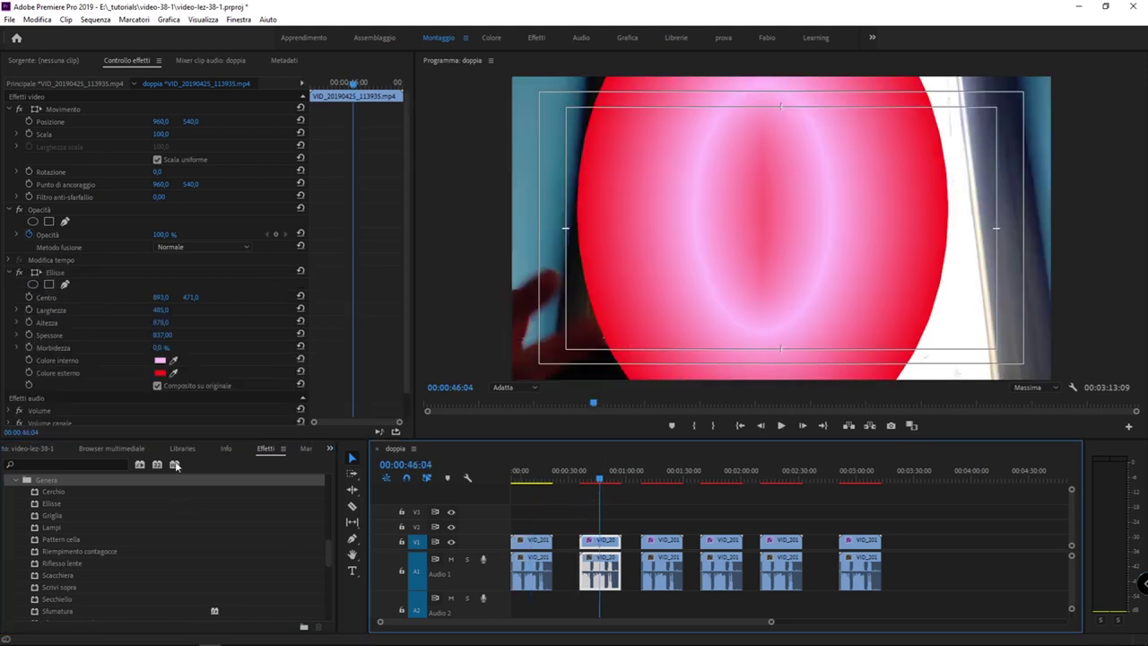
left_click(49, 271)
key("Delete")
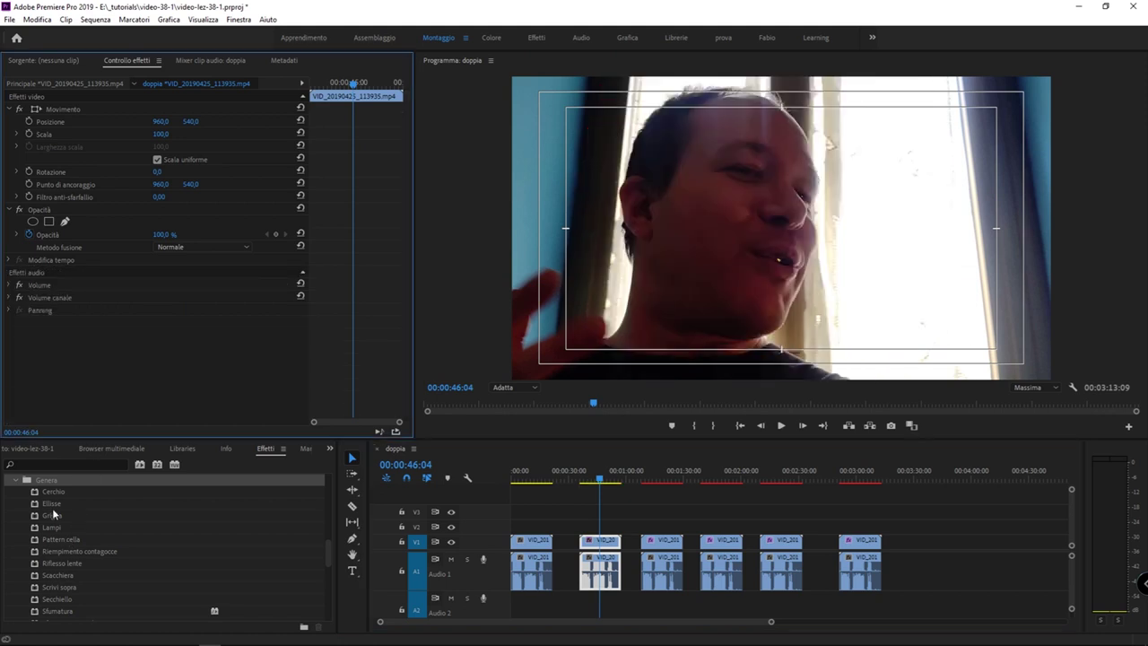
left_click(51, 504)
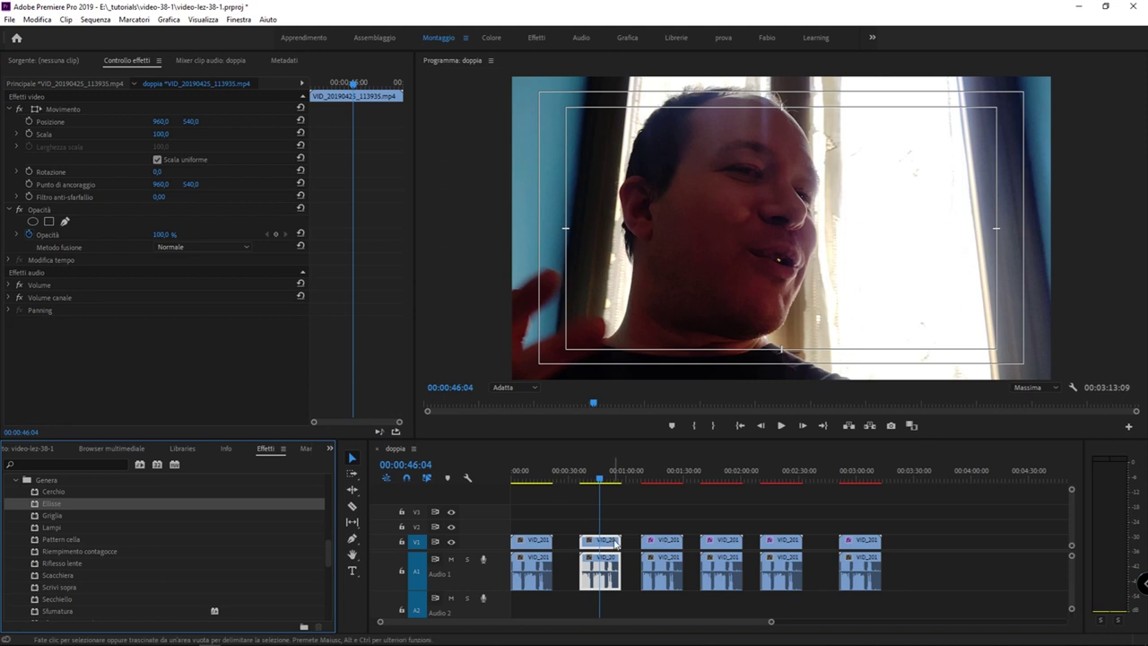
Apply Ellisse with Composito su originale on, width 1257, height 432, thickness 111, repositioned higher
left_click_drag(65, 502, 596, 543)
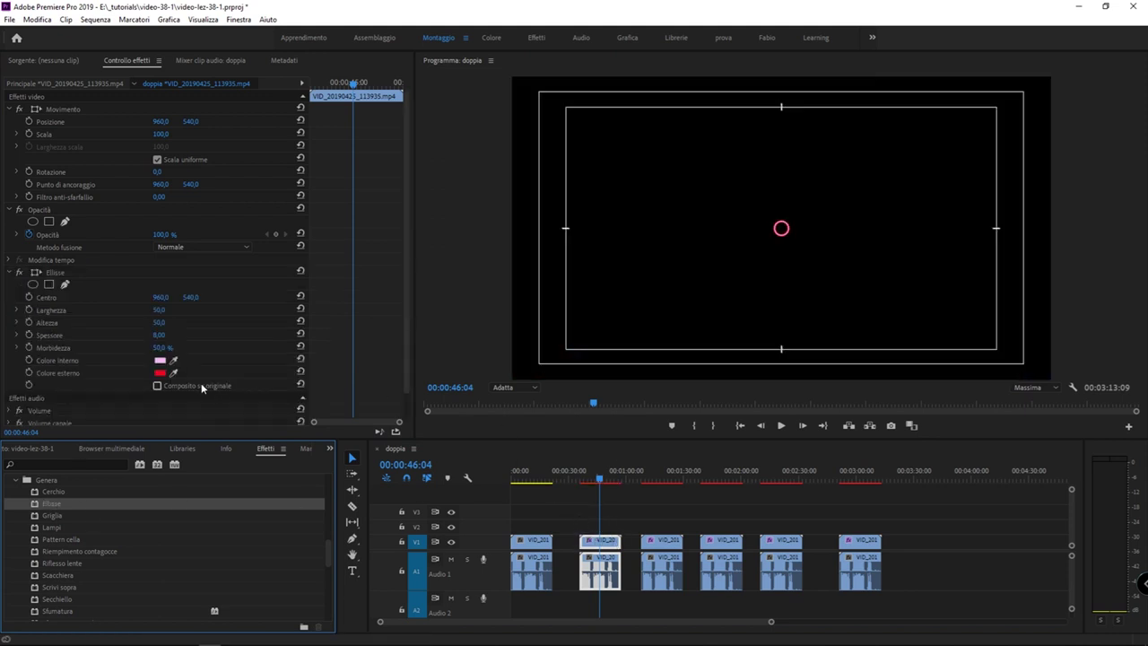
left_click(166, 385)
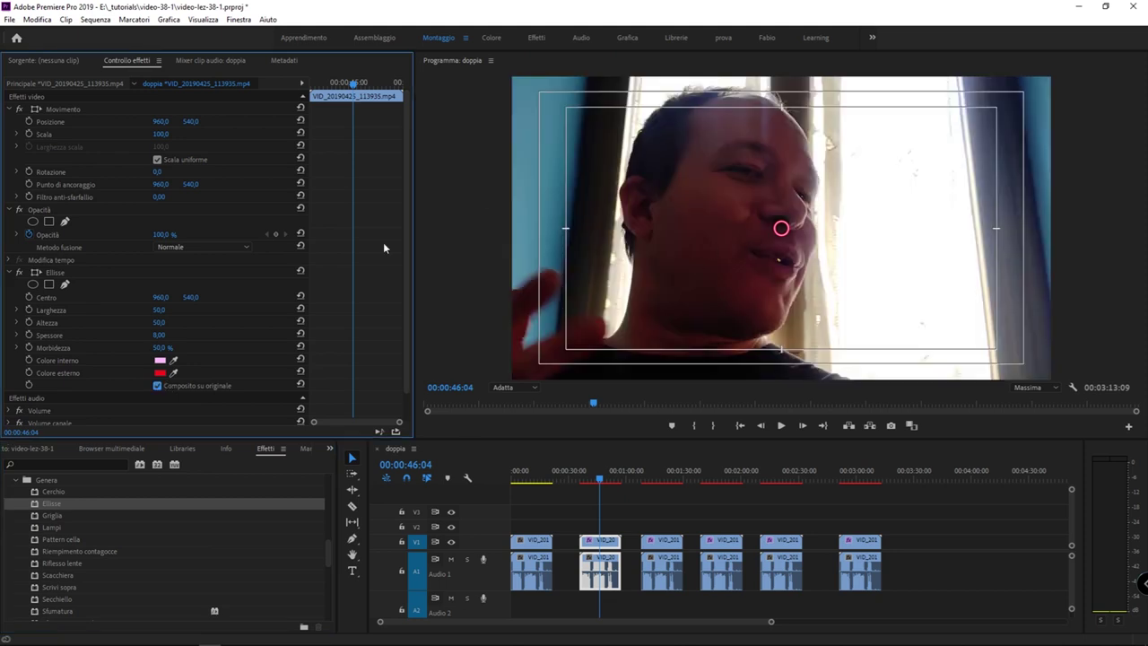
left_click_drag(158, 322, 233, 322)
mouse_move(158, 309)
left_mouse_down()
mouse_move(224, 309)
mouse_move(144, 309)
mouse_move(197, 314)
left_mouse_up()
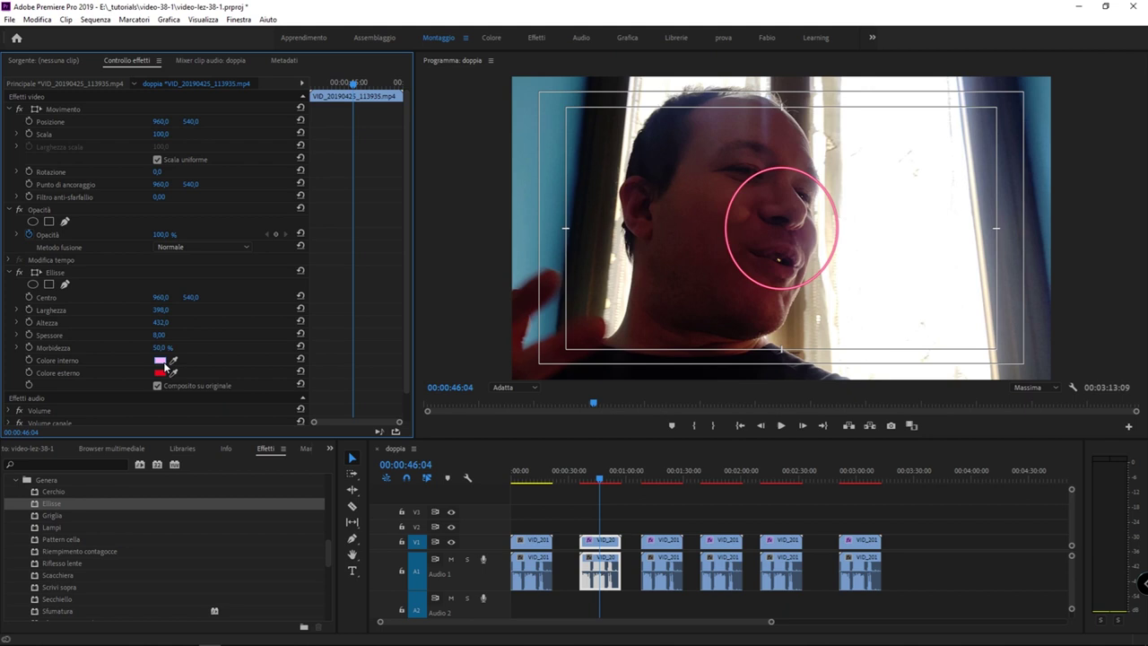
mouse_move(159, 335)
left_mouse_down()
mouse_move(224, 335)
mouse_move(912, 191)
left_mouse_up()
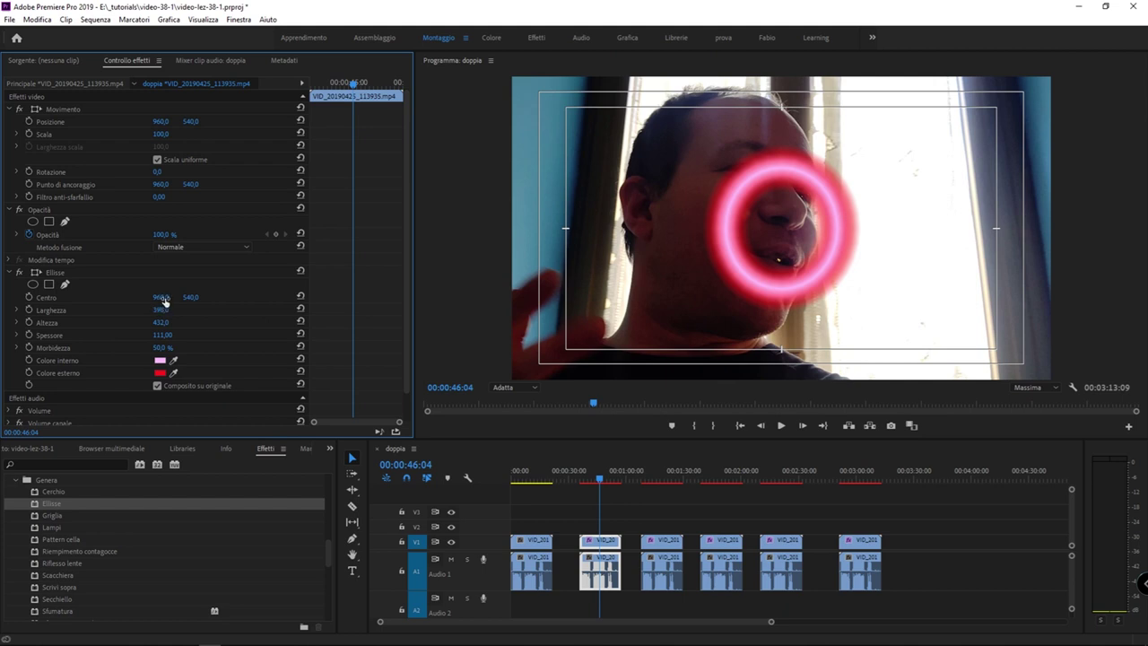
left_click_drag(160, 297, 108, 296)
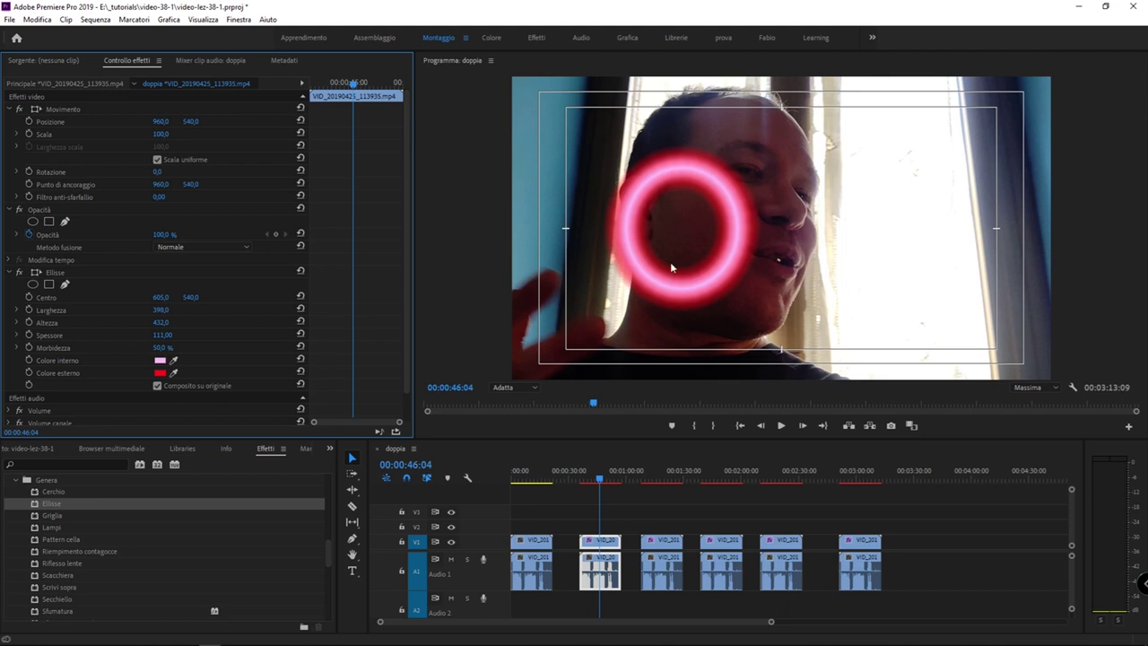
left_click_drag(190, 297, 744, 177)
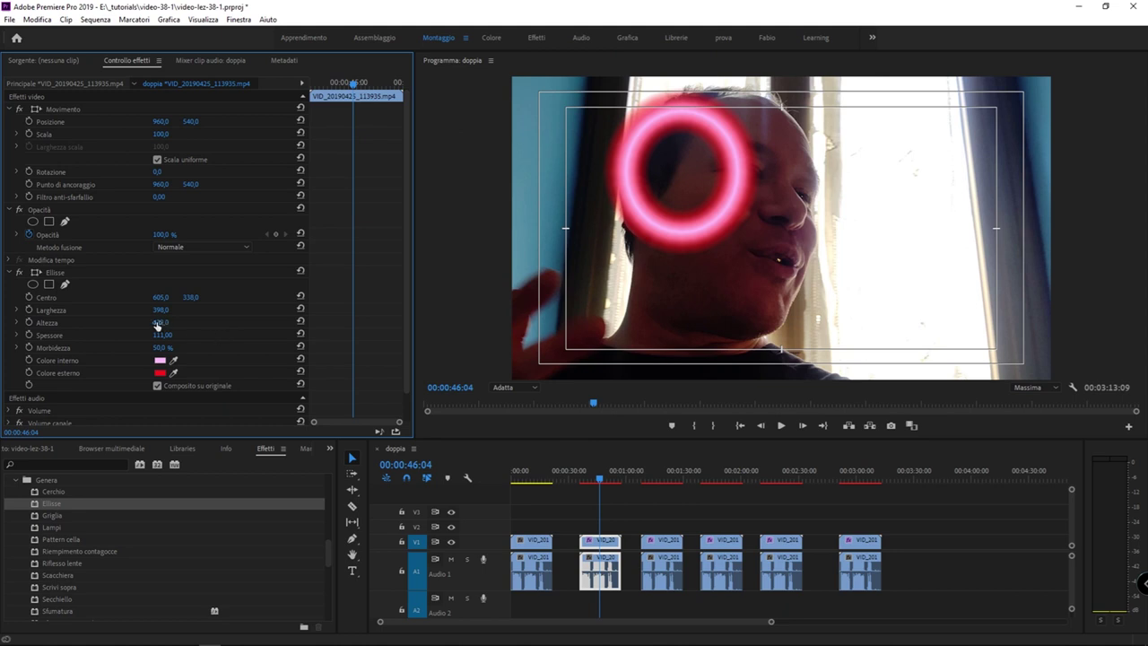
left_click_drag(160, 309, 194, 297)
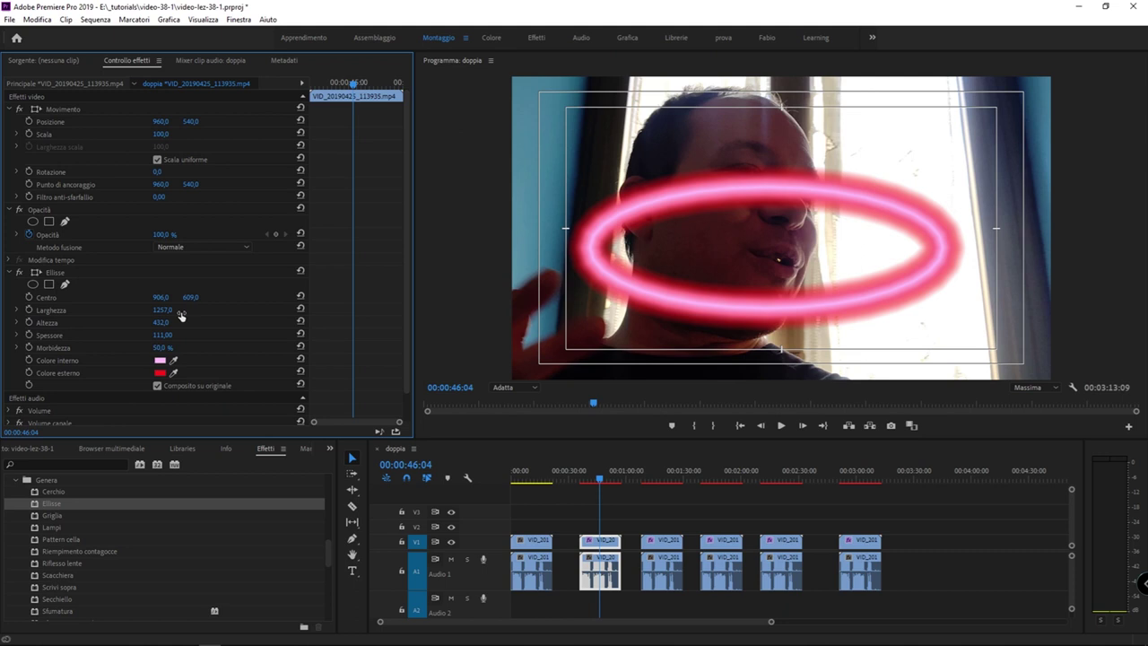
Delete the third clip's Griglia, apply a fresh Griglia and set its blend mode to Normale
left_click(662, 478)
left_click(652, 539)
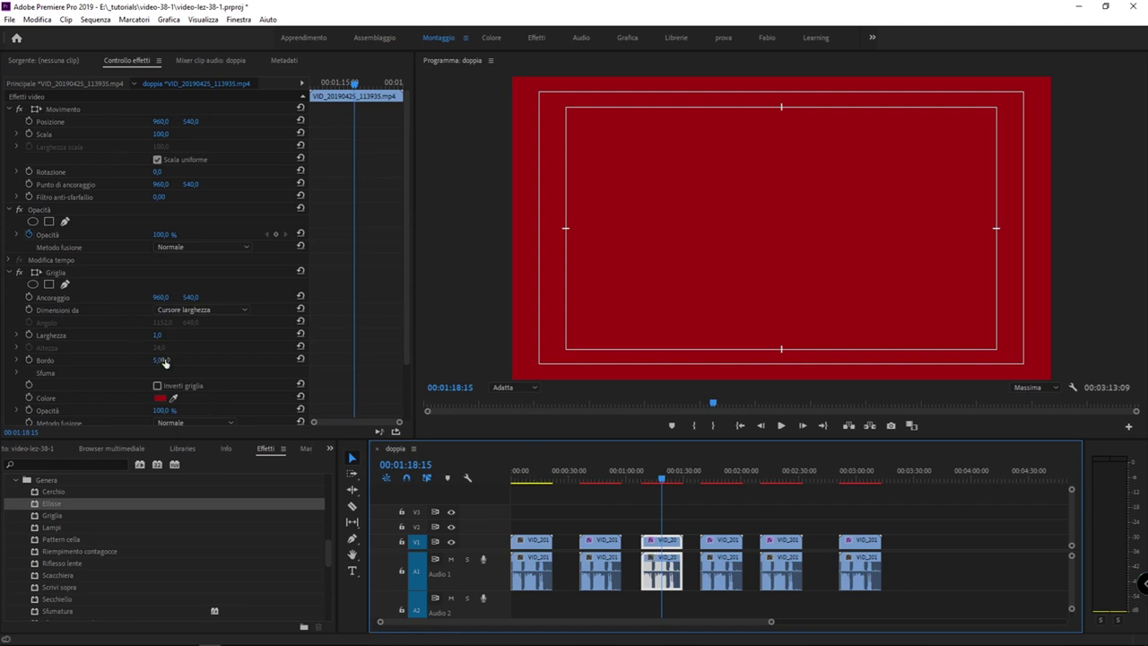
left_click(54, 272)
key("Delete")
left_click_drag(60, 517, 348, 450)
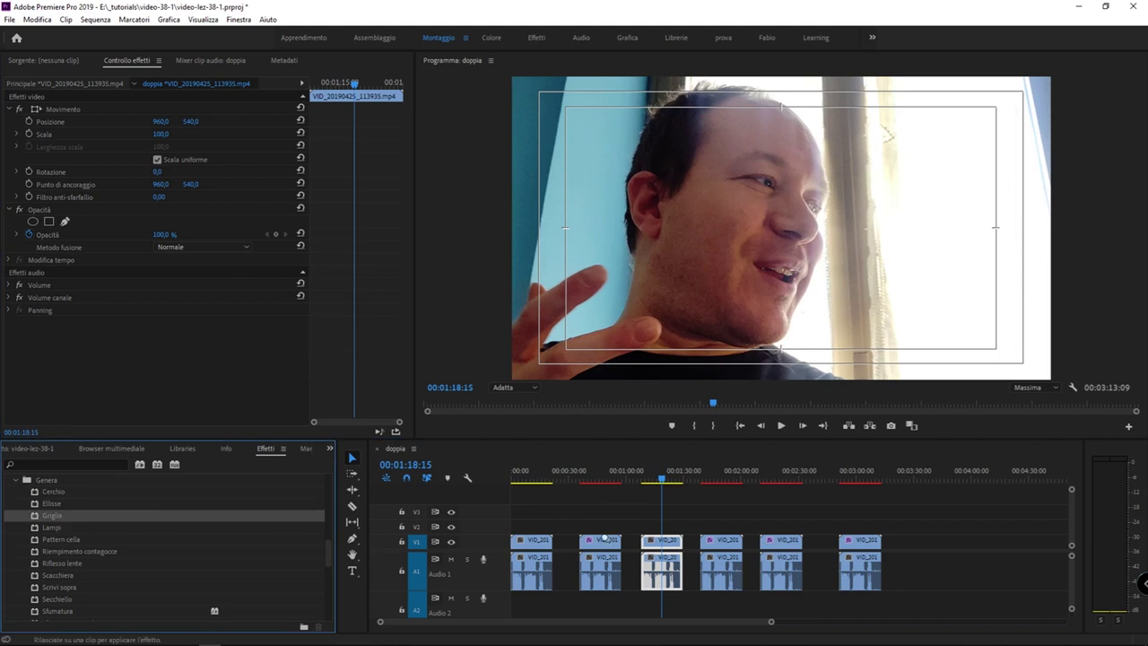
left_click_drag(607, 539, 668, 547)
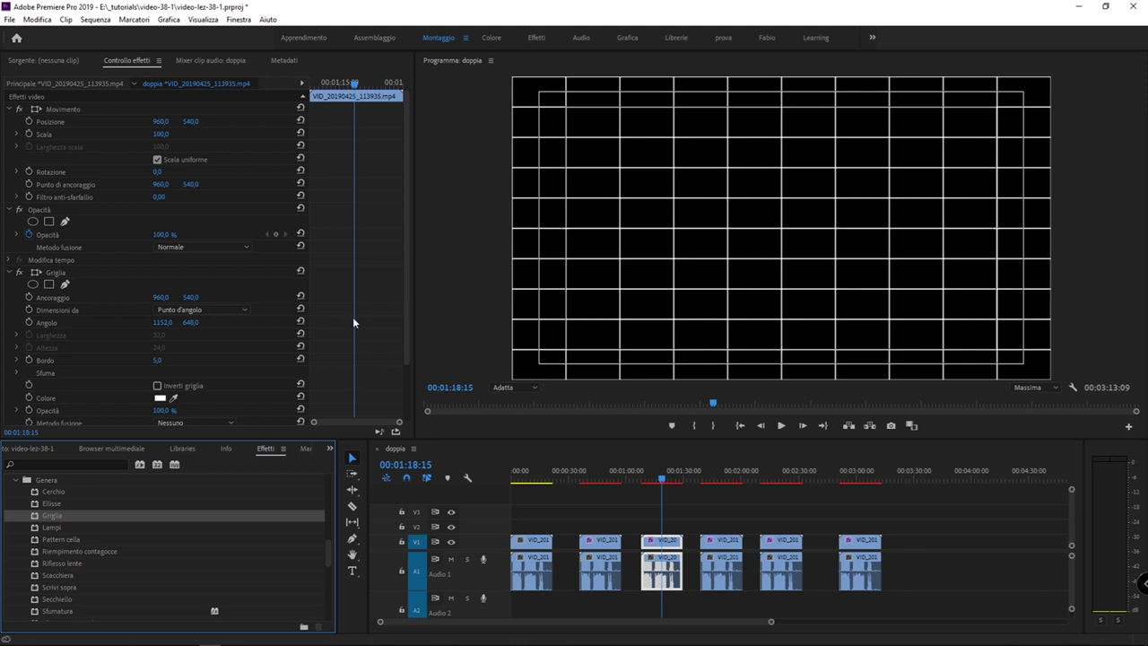
scroll(231, 387, "down", 2)
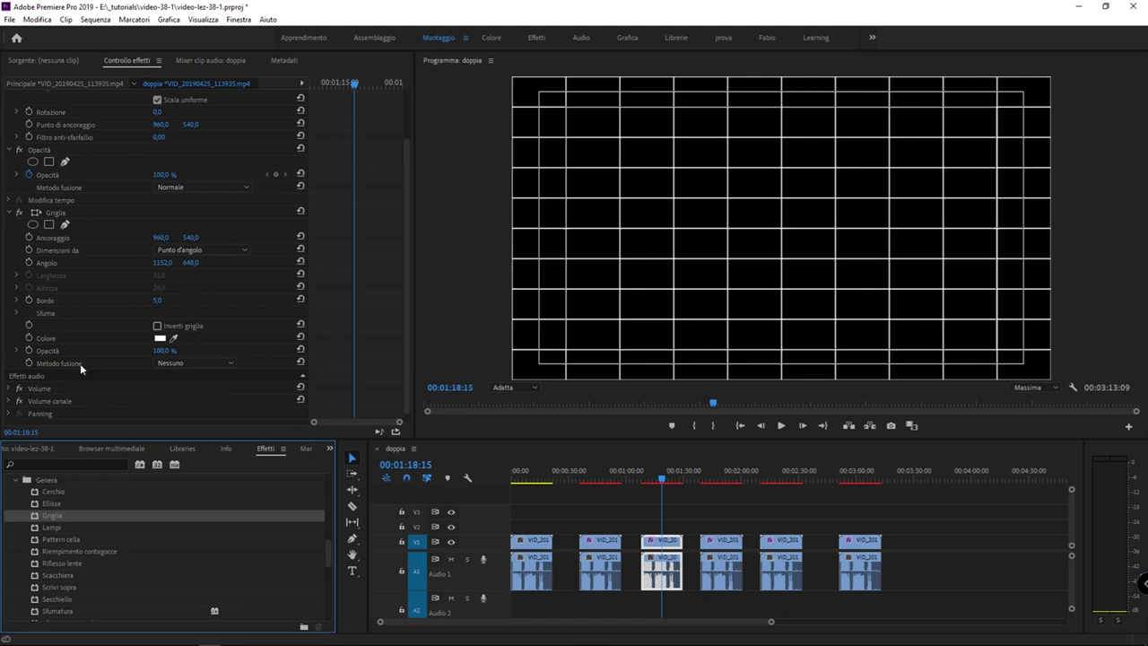
left_click(192, 362)
left_click(180, 387)
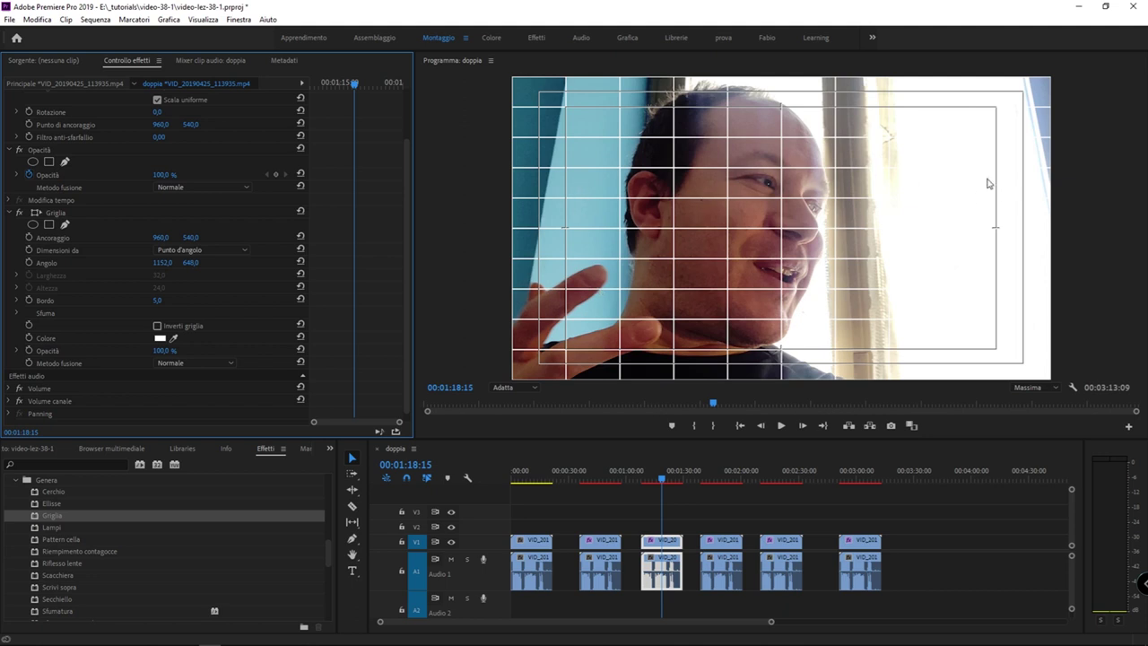
Change the grid colour to dark green
left_click(160, 338)
left_click(607, 325)
left_click(583, 349)
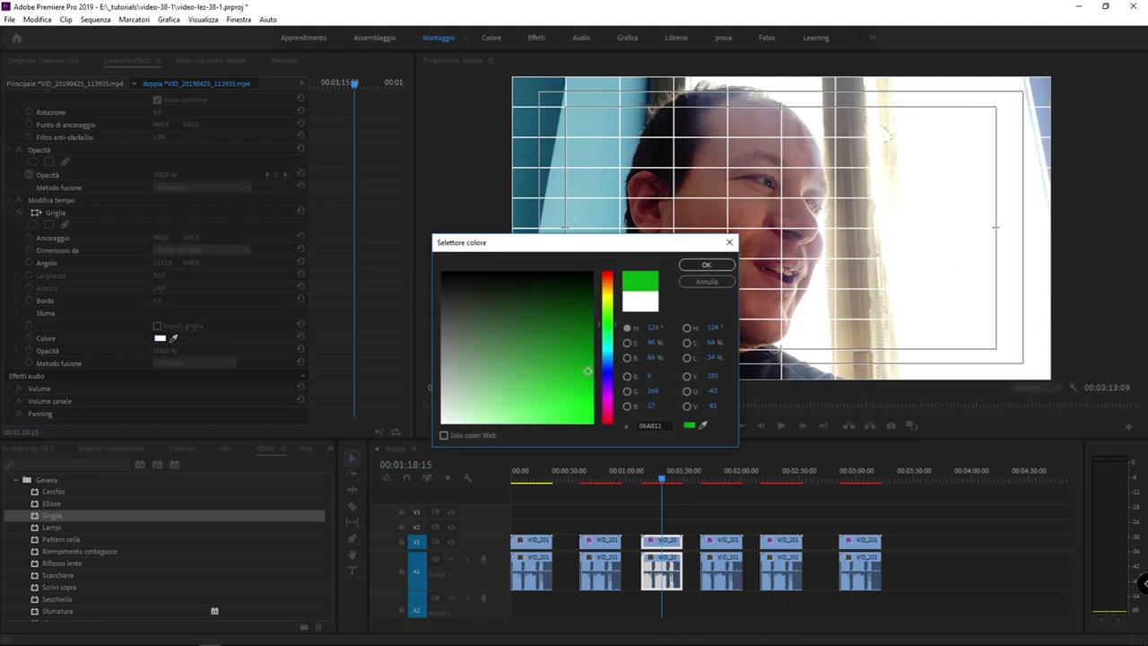
left_click(705, 264)
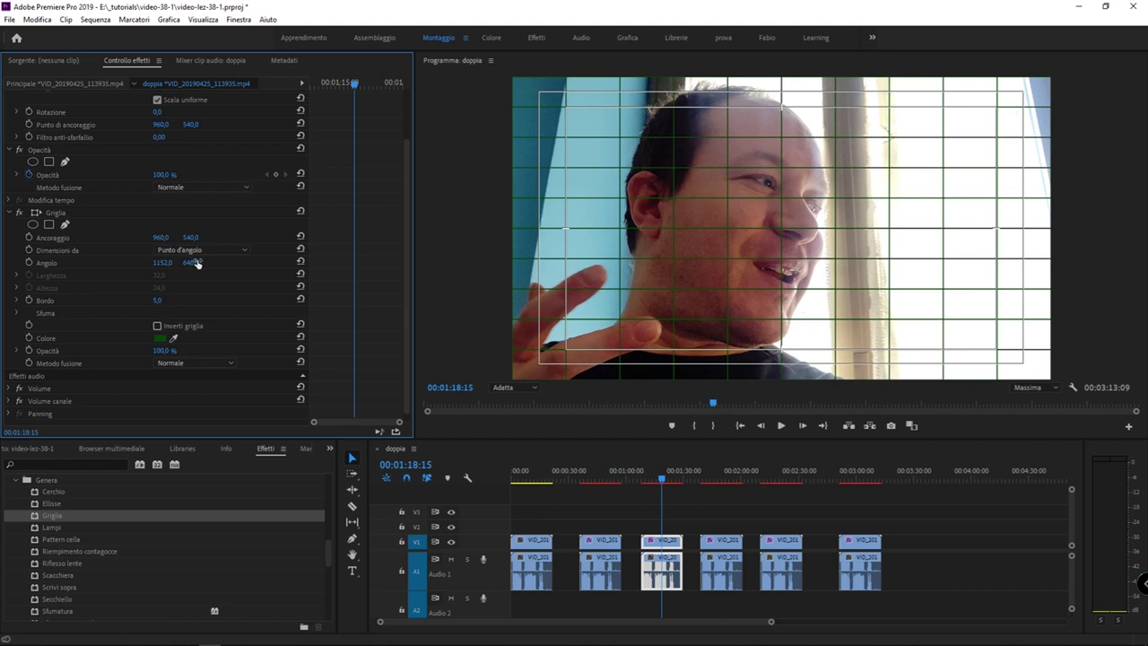
Scrub the grid's Angolo corner to about 1237, 660 for larger, wider cells
mouse_move(195, 265)
left_mouse_down()
mouse_move(140, 265)
mouse_move(154, 265)
left_mouse_up()
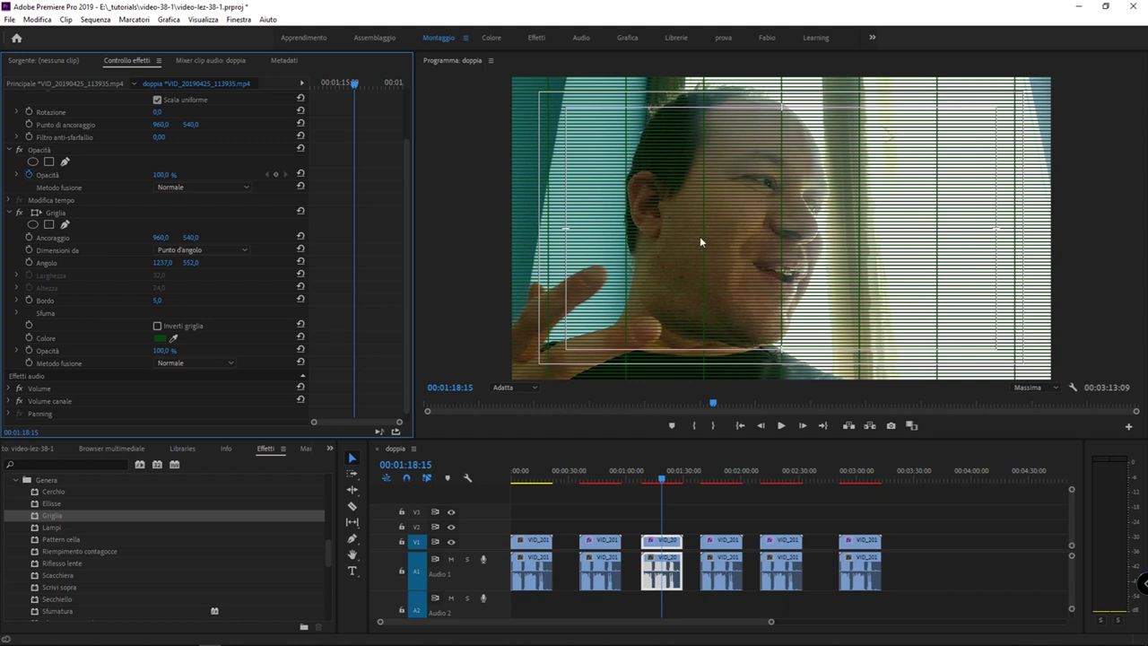
left_click_drag(190, 263, 198, 269)
left_click_drag(190, 266, 198, 265)
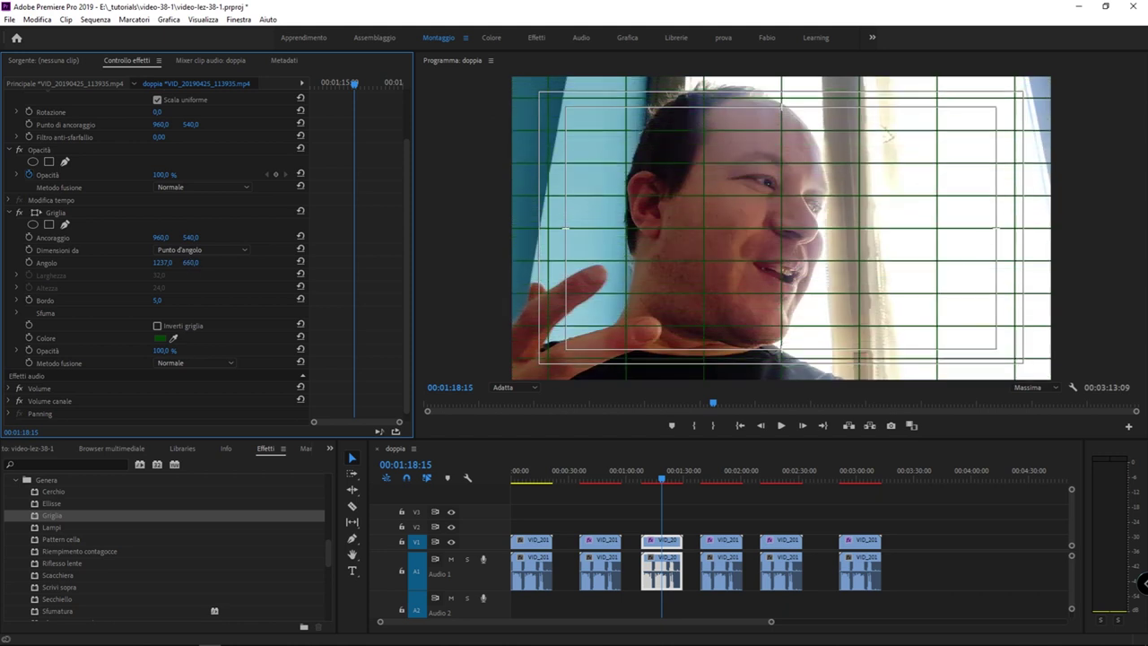
Set the grid's Dimensioni da to separate width and height and spread the lines wider
left_click(192, 251)
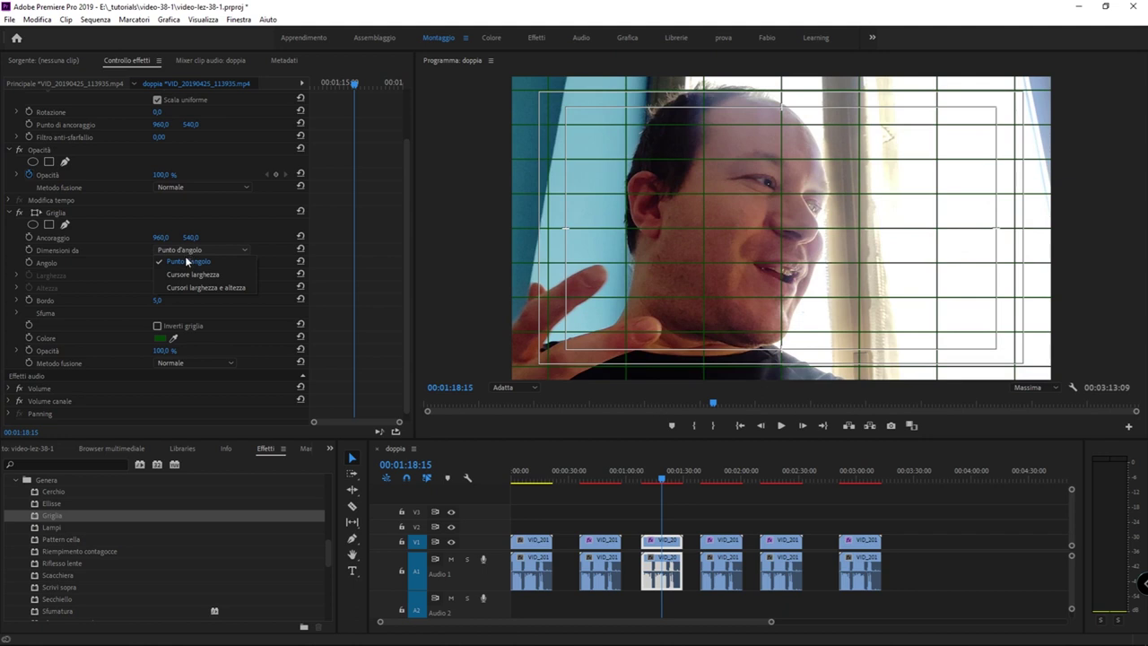
left_click(189, 276)
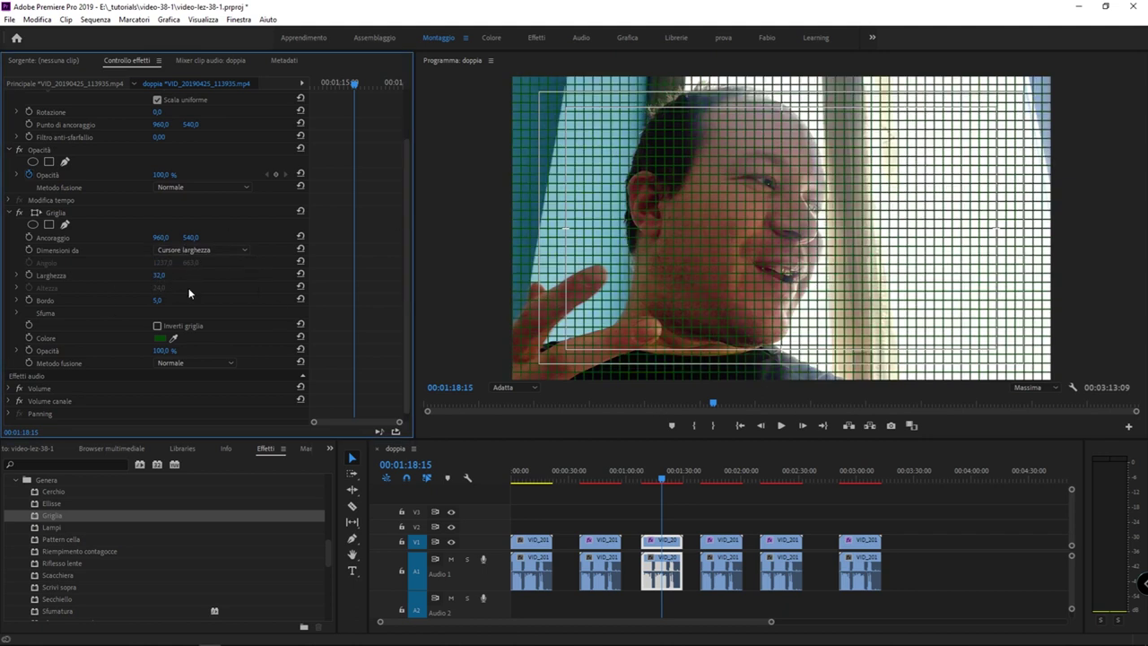
left_click(206, 250)
left_click(193, 287)
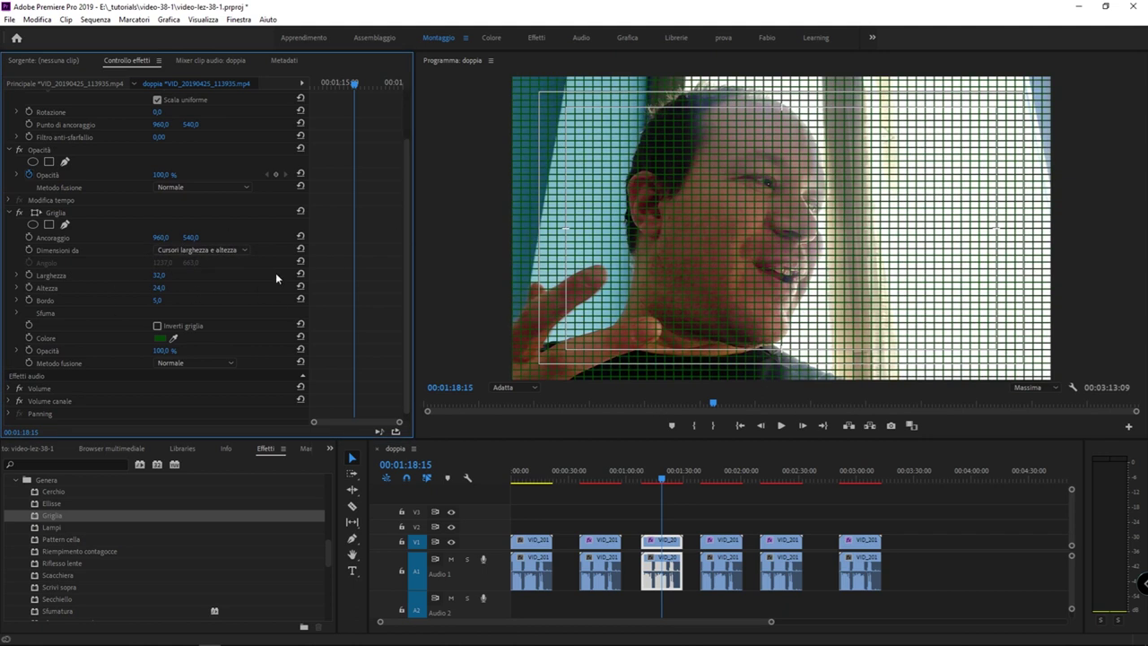
mouse_move(161, 275)
left_mouse_down()
mouse_move(134, 276)
mouse_move(148, 288)
left_mouse_up()
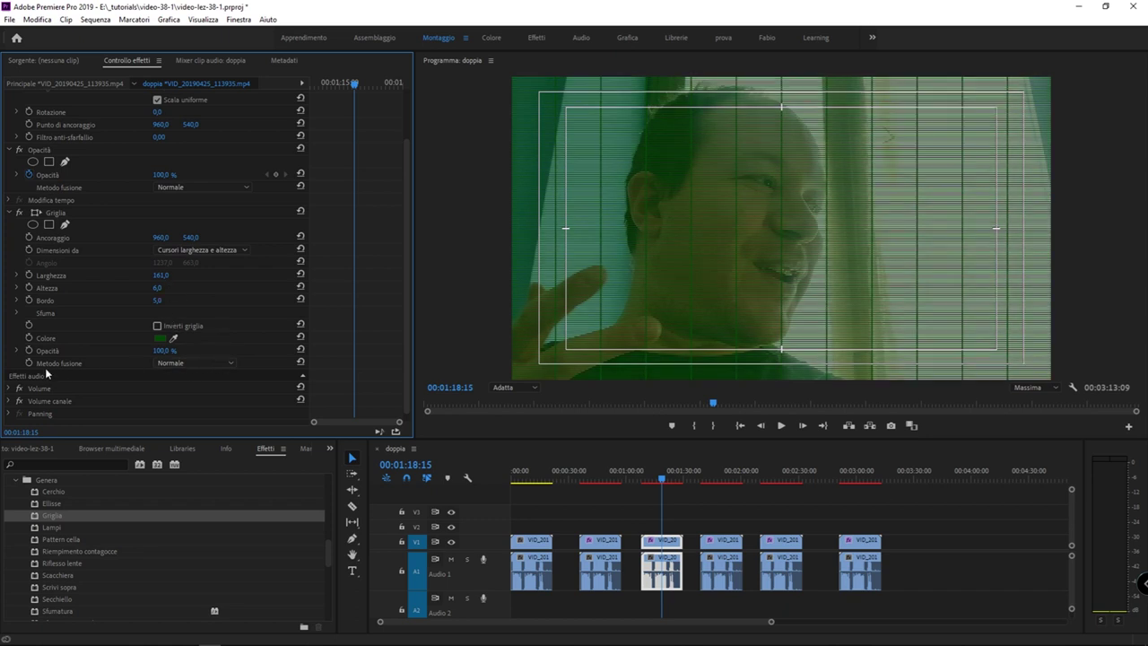
Try Tonalità blending and scrub the grid cell width and height down to 15
left_click(191, 363)
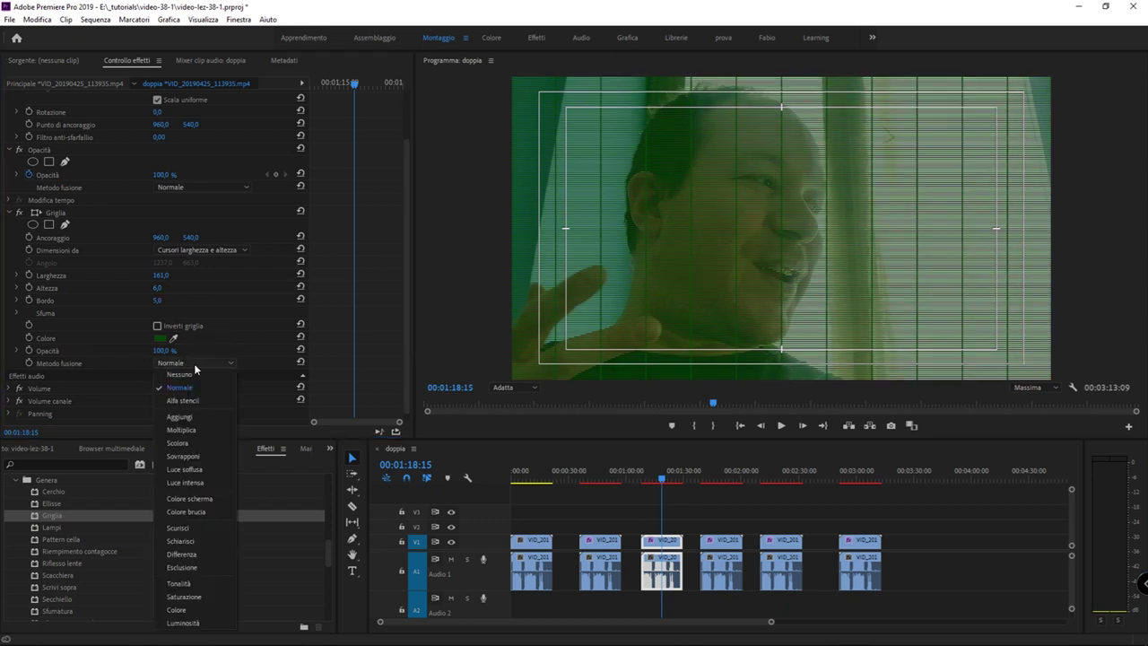
left_click(193, 584)
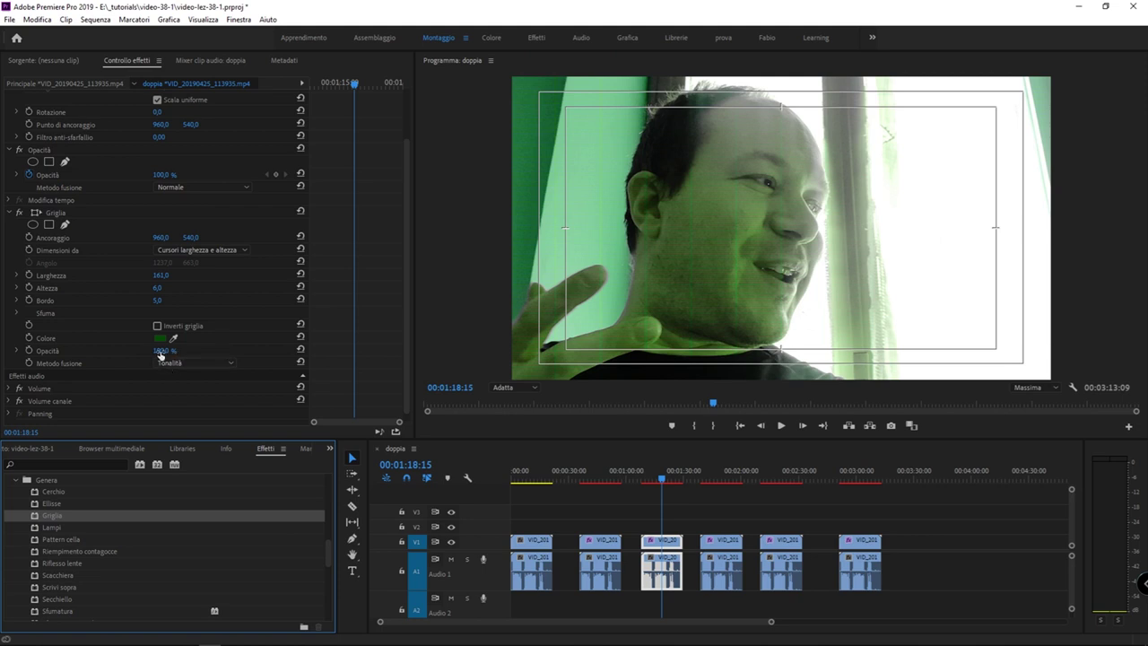
mouse_move(160, 275)
left_mouse_down()
mouse_move(117, 275)
mouse_move(238, 276)
left_mouse_up()
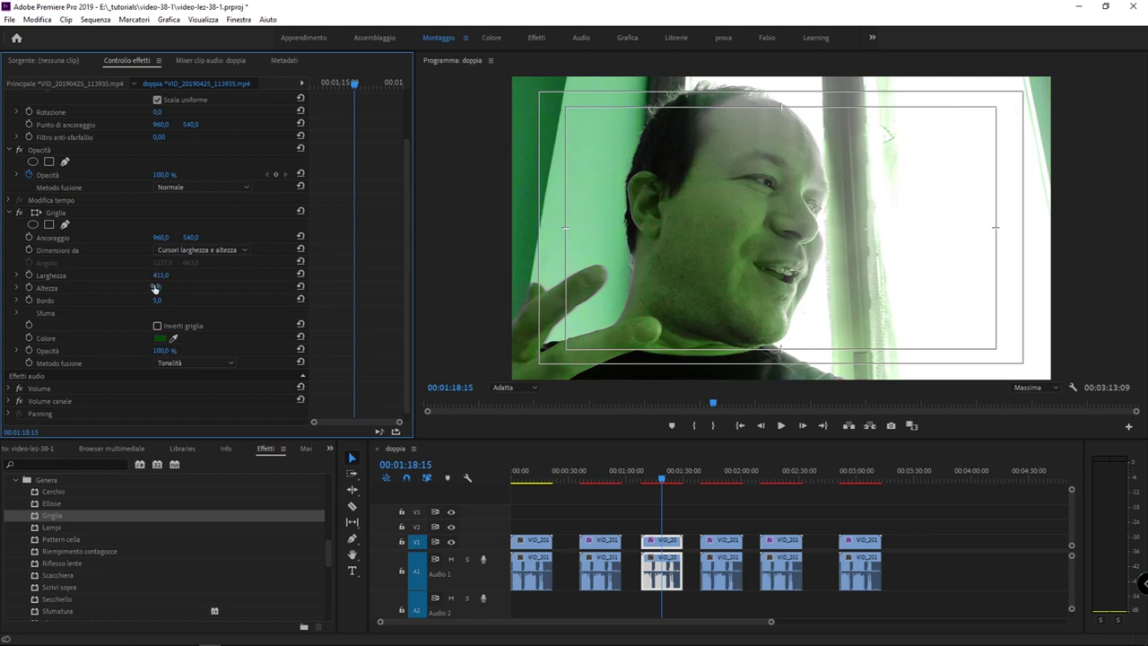
left_click_drag(158, 287, 211, 287)
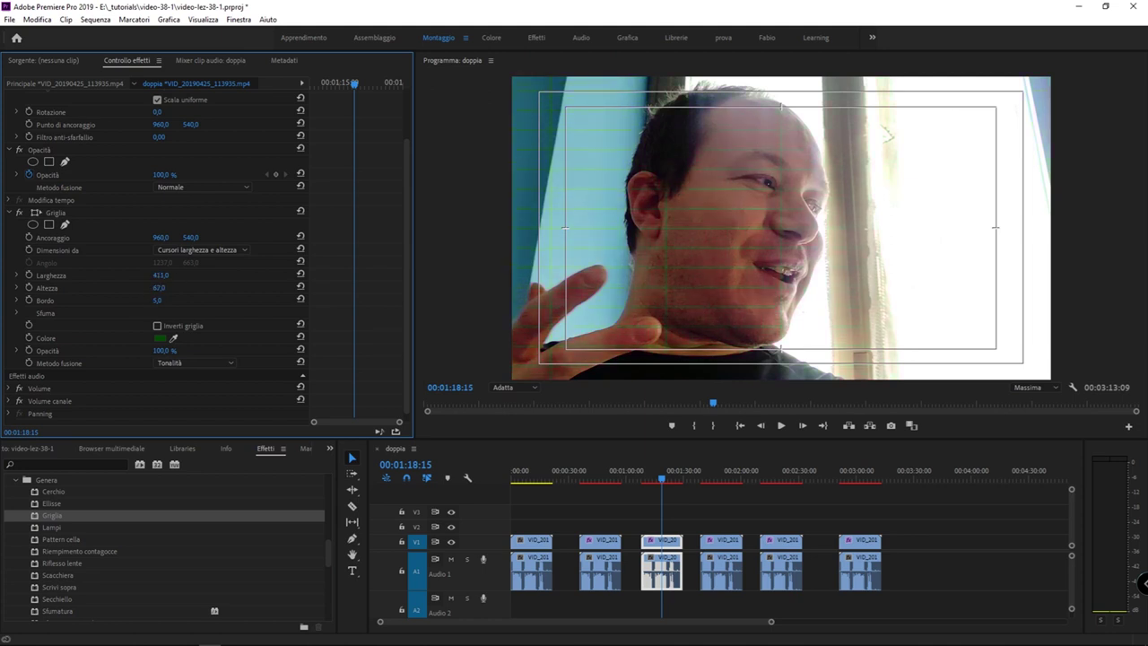
left_click_drag(159, 287, 161, 287)
Change the grid's blend mode to Colore and finally to Luce intensa
left_click(195, 363)
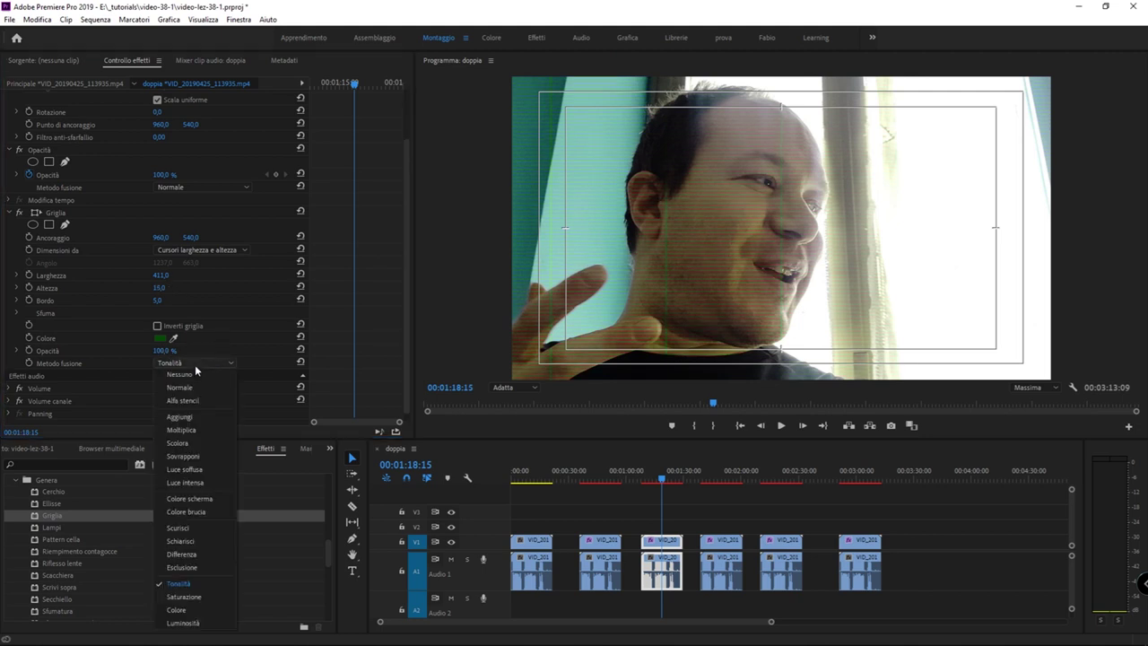
left_click(175, 610)
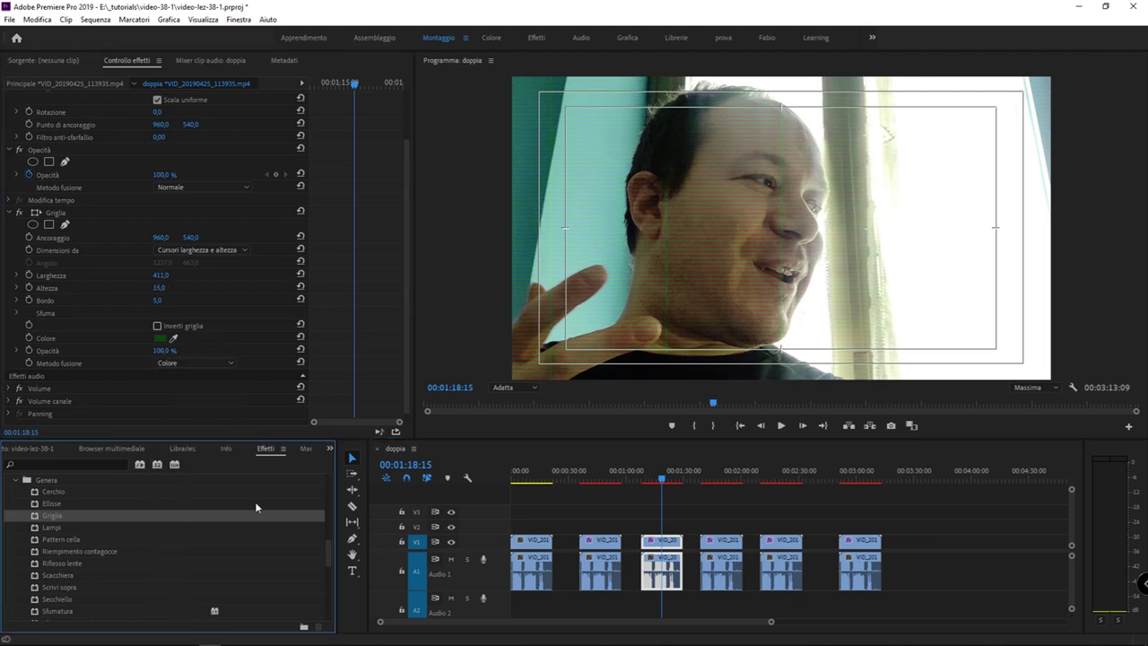
left_click(187, 362)
left_click(183, 484)
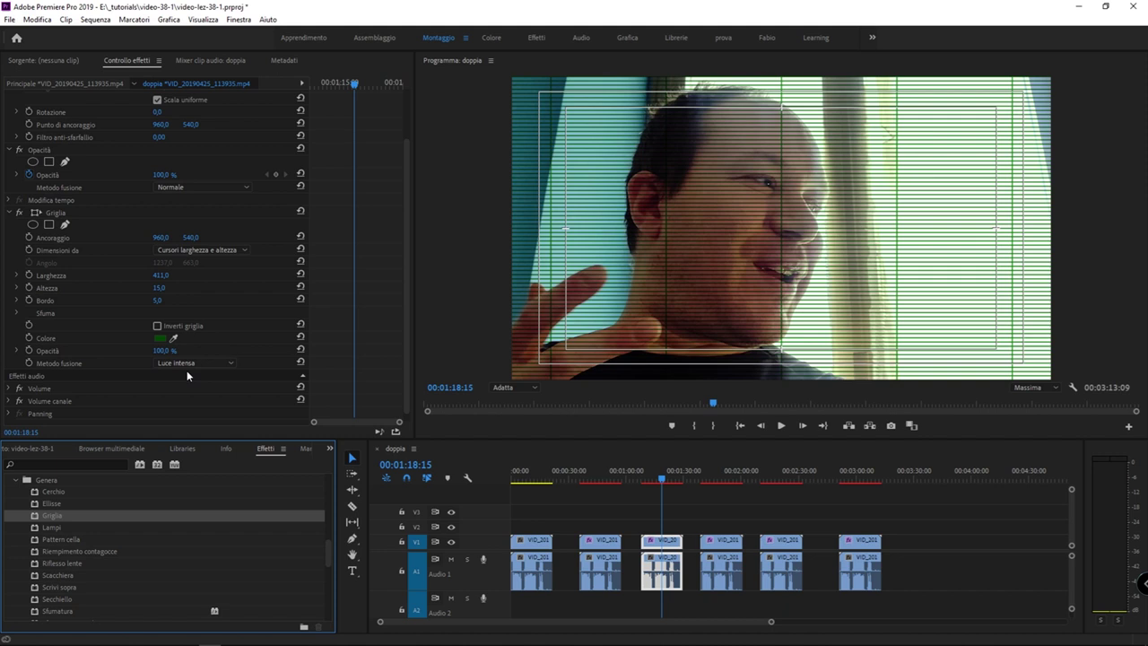
left_click(718, 478)
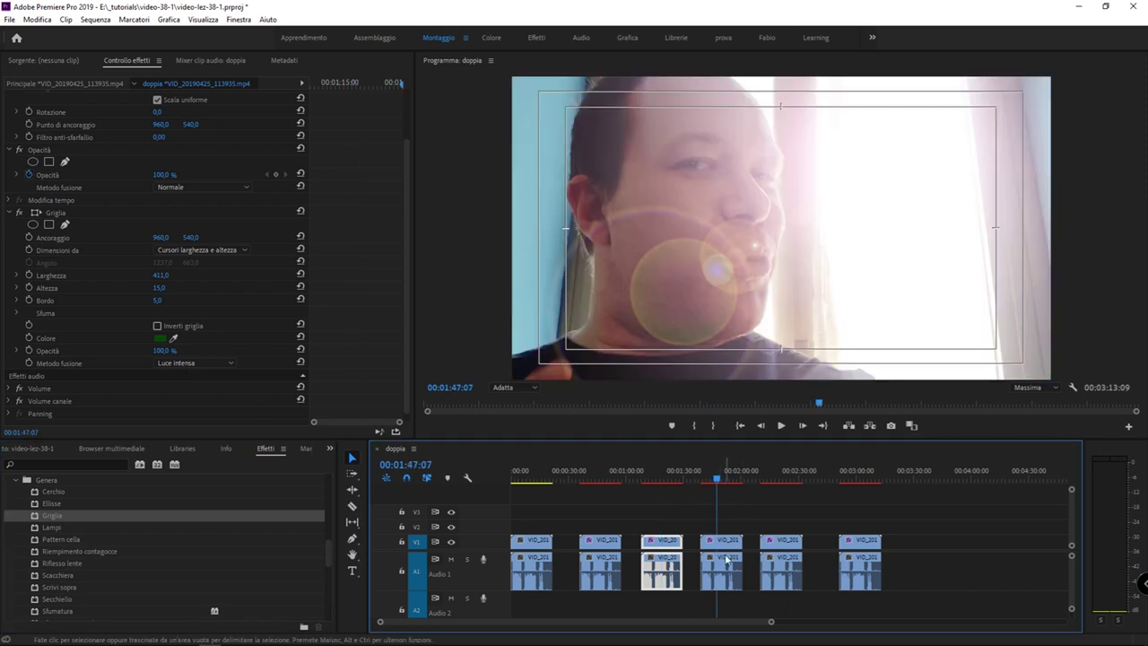
Select the fourth clip to show its Riflesso lente flare: brightness 172%, Zoom 50-300 mm lens
left_click(726, 540)
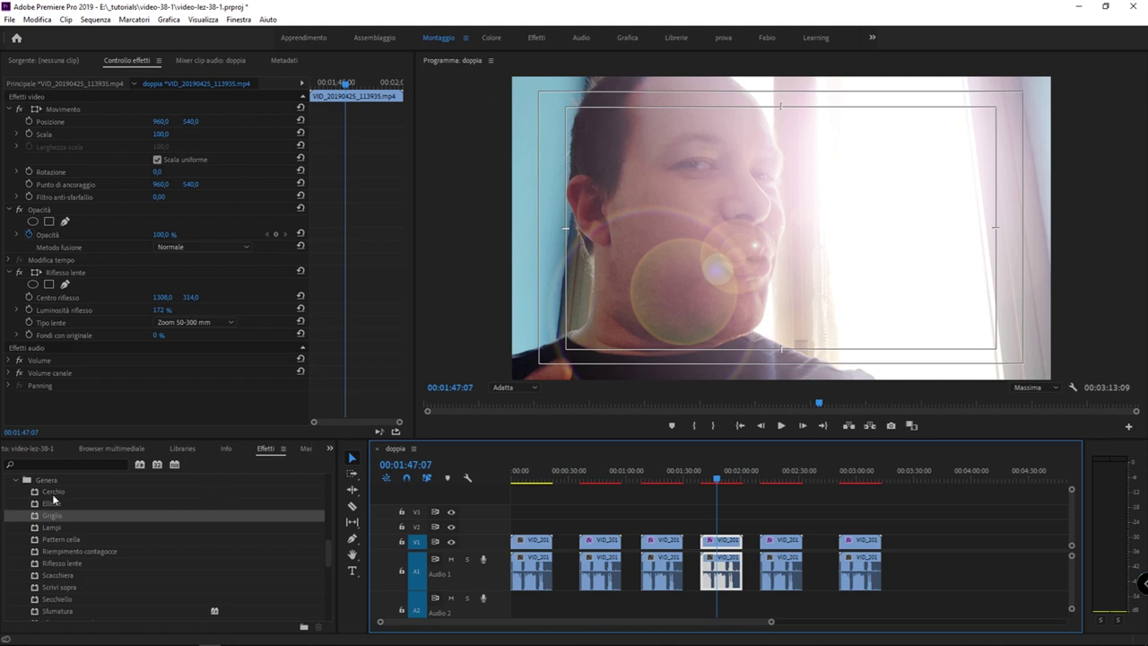
left_click(74, 561)
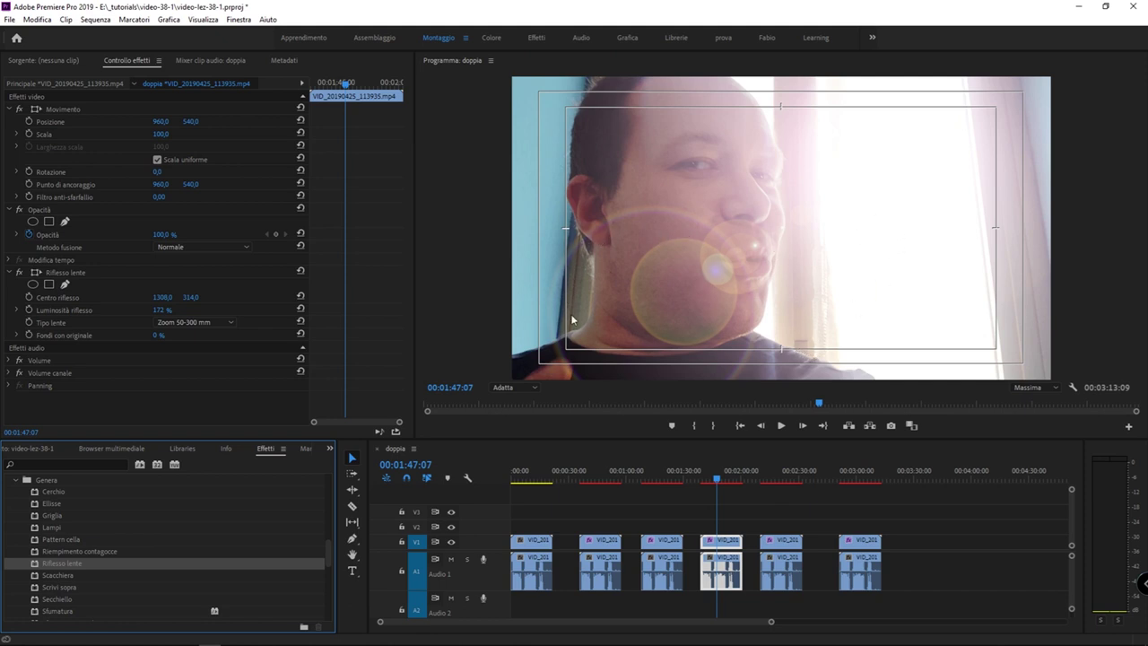
Set the lens flare's Tipo lente to Fissa 105 mm
left_click(190, 247)
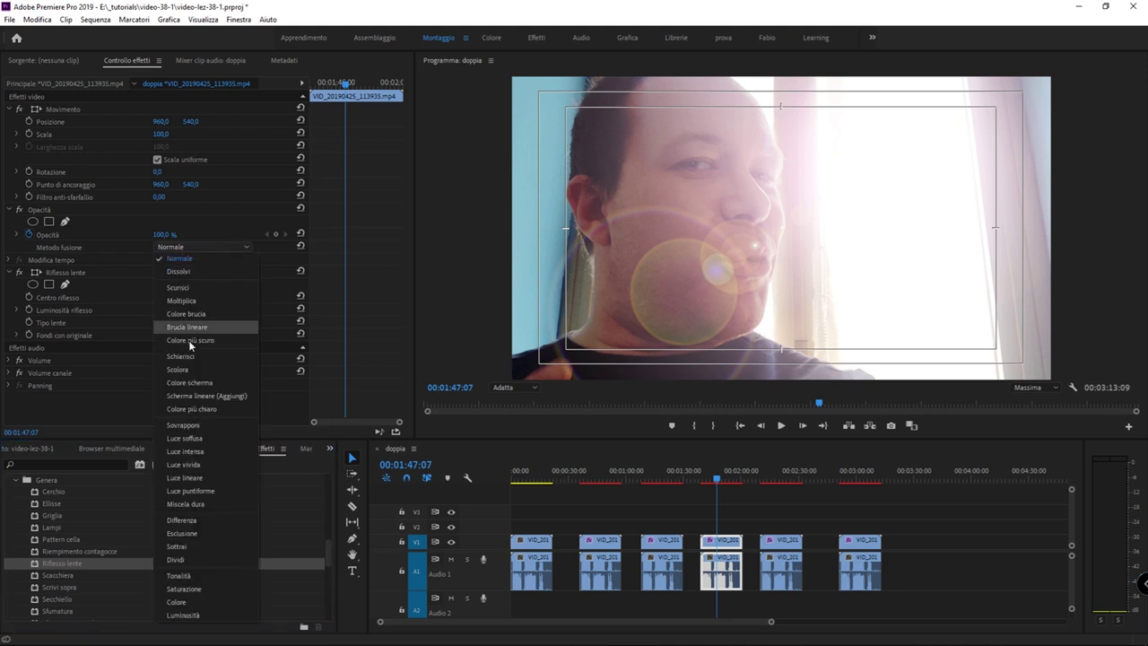
left_click(204, 249)
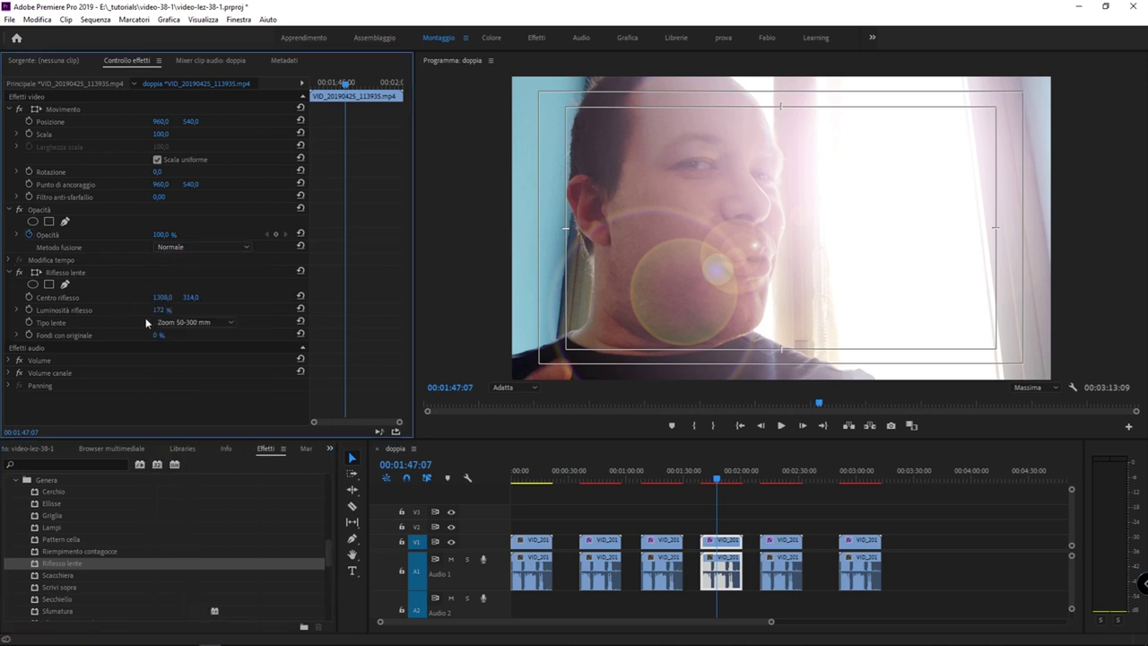
left_click(215, 322)
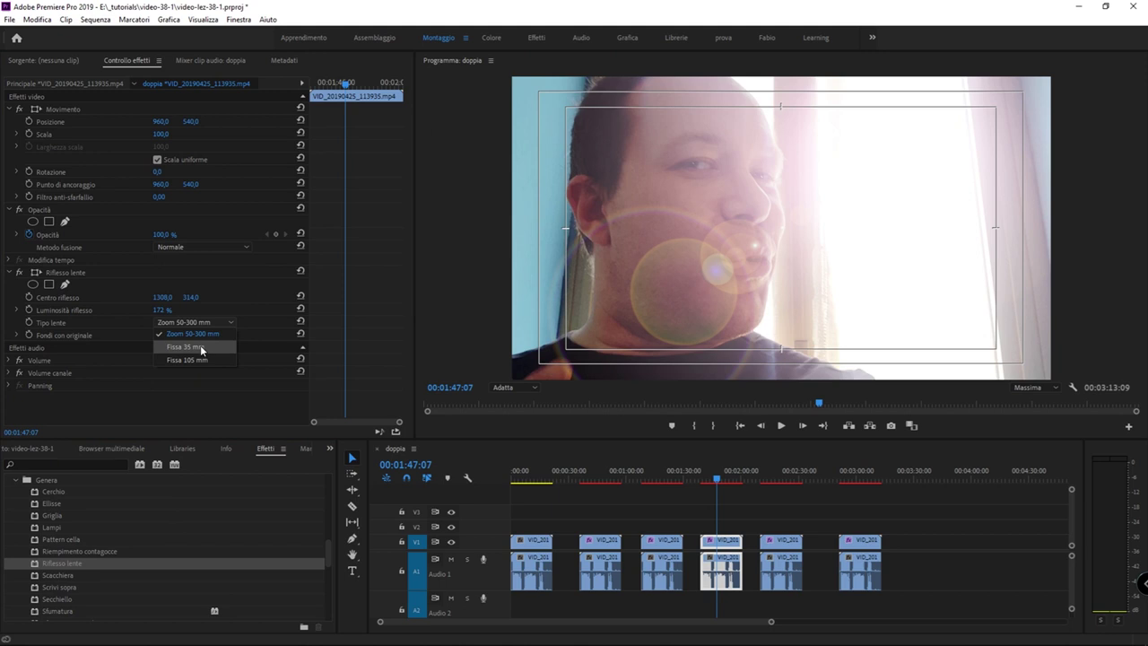
left_click(200, 346)
left_click(194, 322)
left_click(193, 359)
Turn the flare's Luminosità riflesso down to 0 %
mouse_move(164, 312)
left_mouse_down()
mouse_move(126, 312)
mouse_move(221, 309)
left_mouse_up()
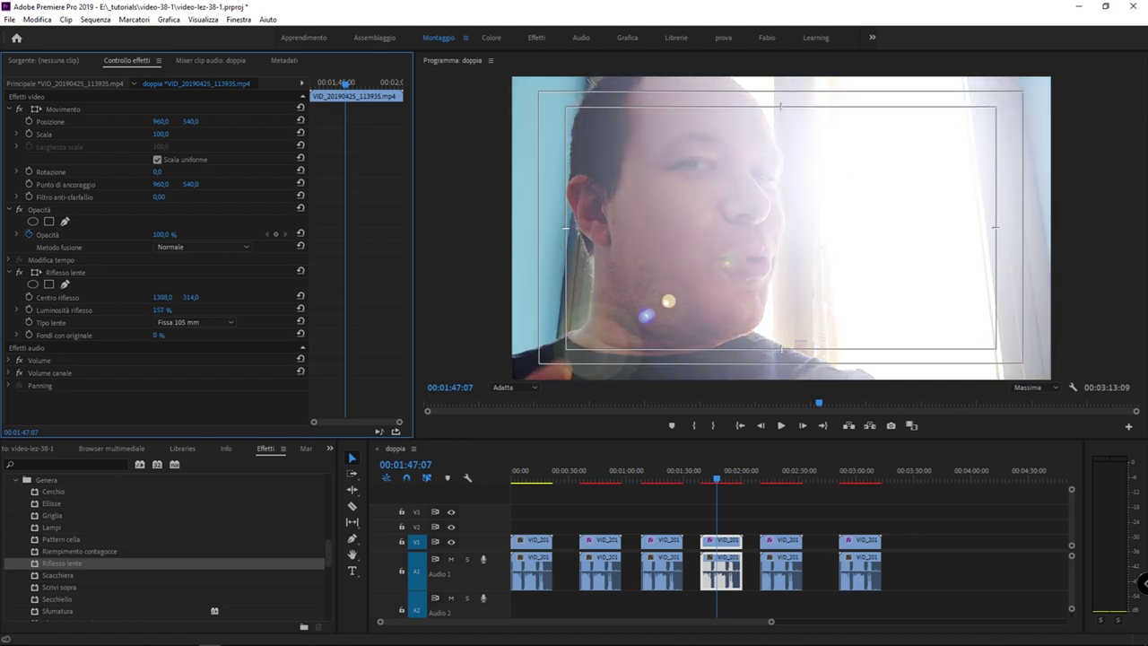
left_click_drag(159, 309, 72, 326)
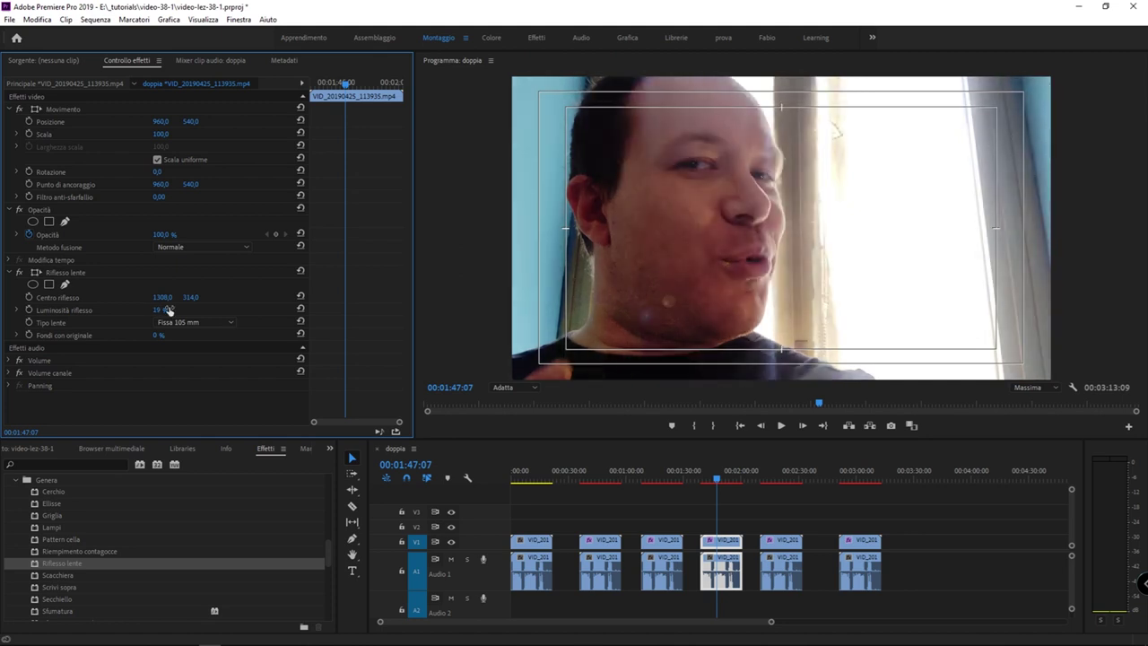
left_click(77, 313)
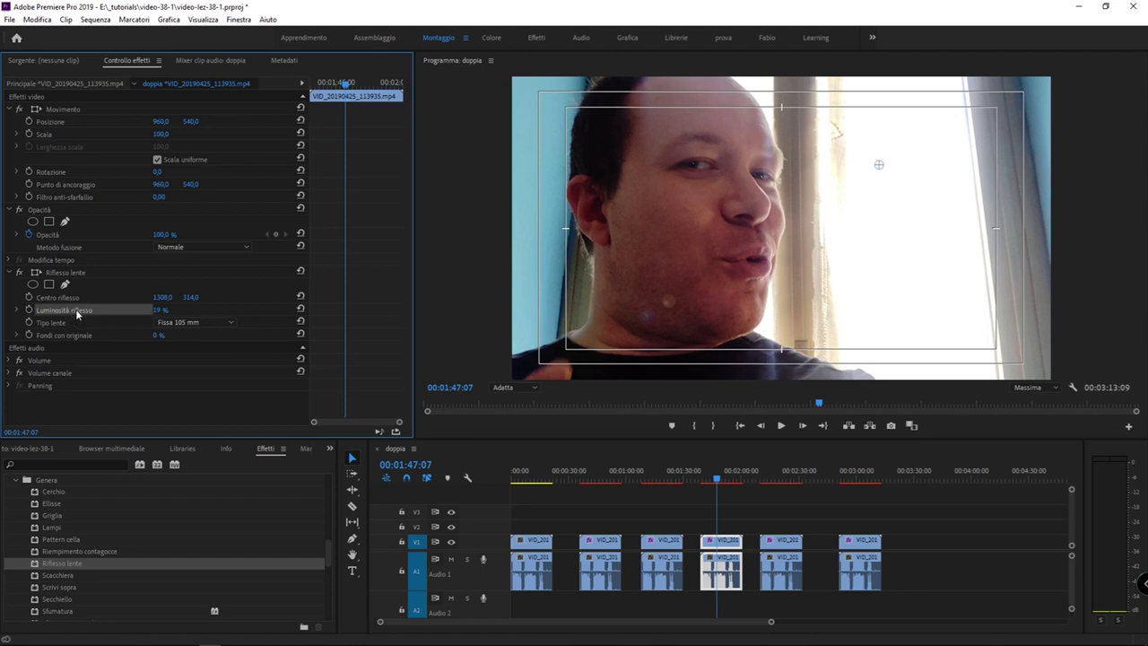
left_click_drag(159, 310, 135, 309)
Keyframe the flare brightness from 0 % up to 196 % and play back the animation
left_click(29, 309)
left_click(362, 84)
left_click_drag(159, 310, 287, 309)
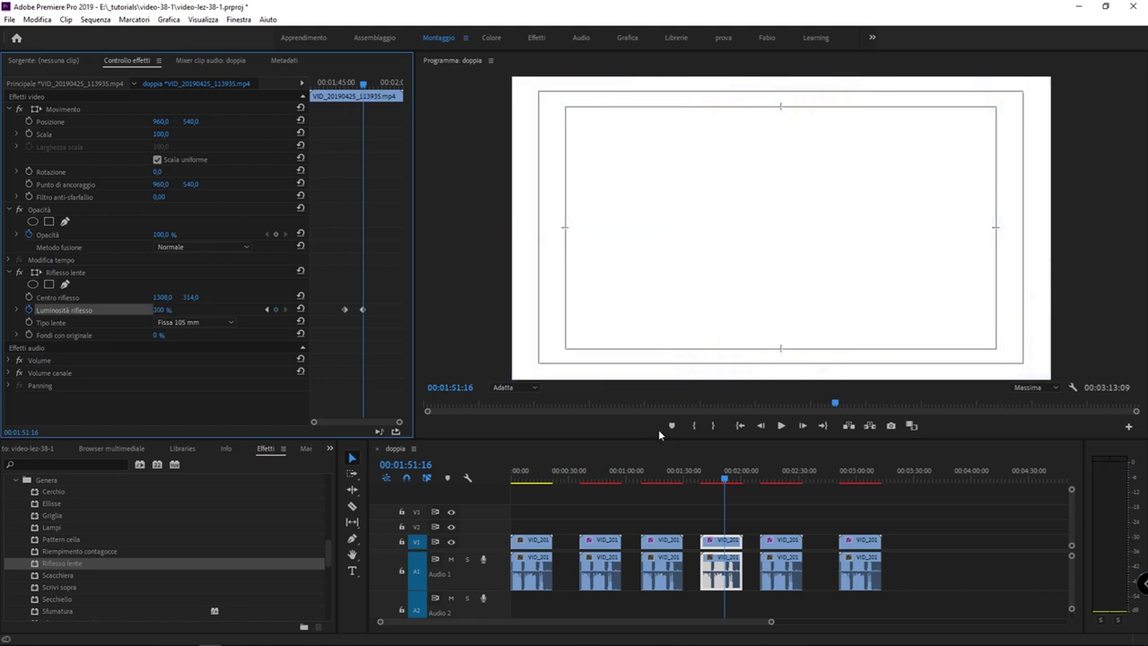
left_click(708, 480)
key("space")
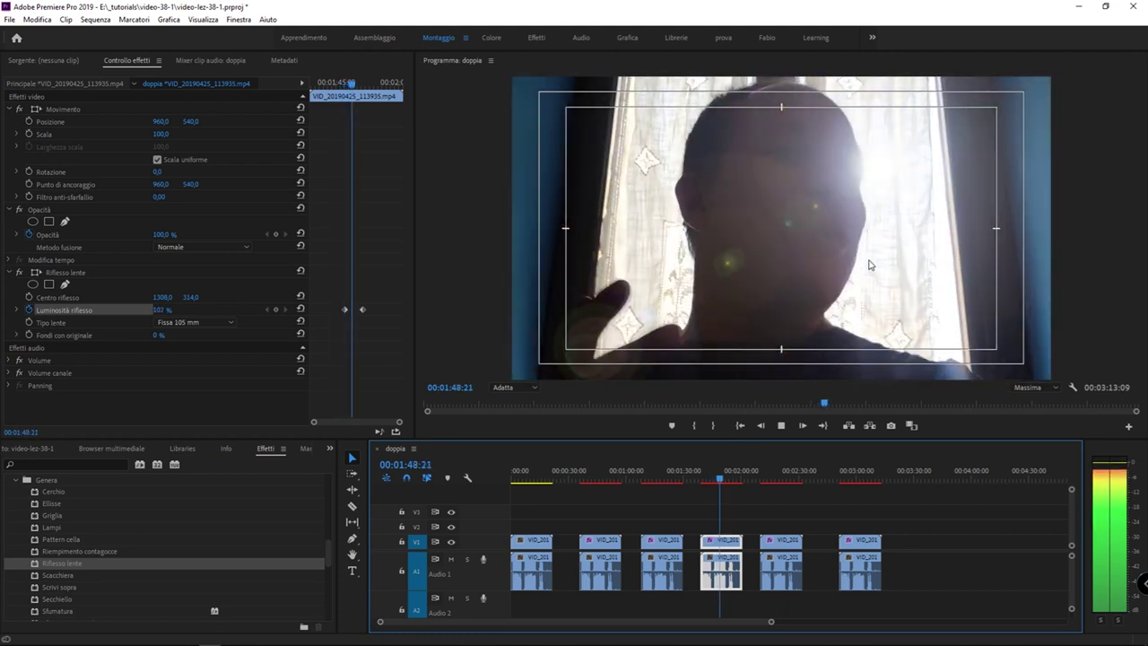
key("space")
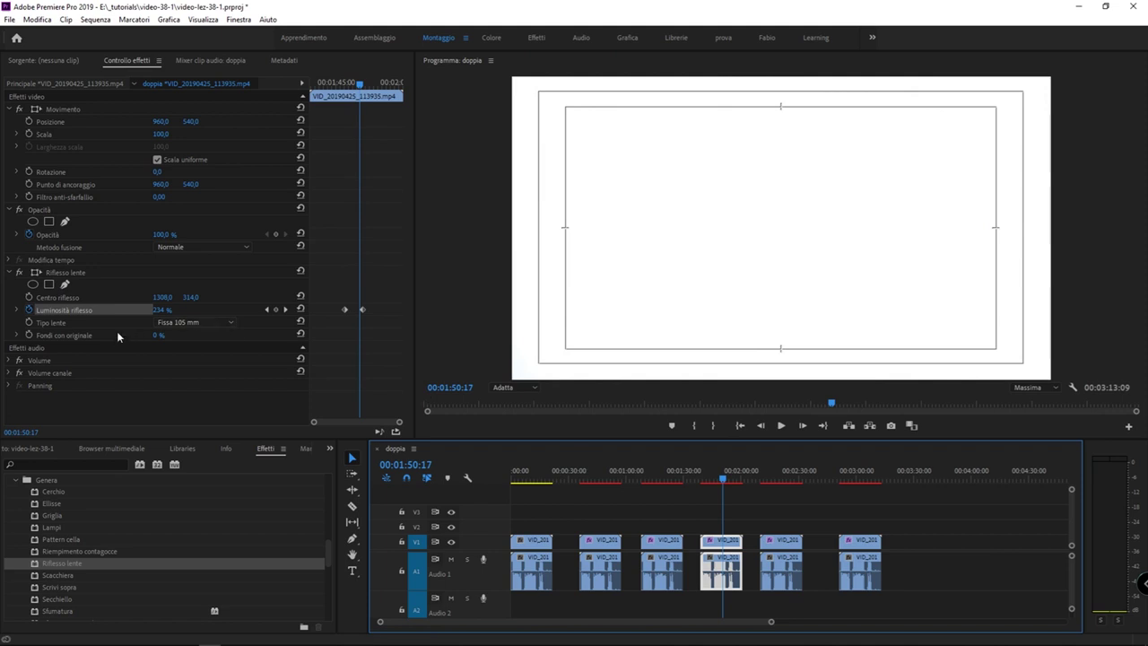
Lower the keyframed flare brightness to 73 % and blend it 74 % with the original
left_click(52, 272)
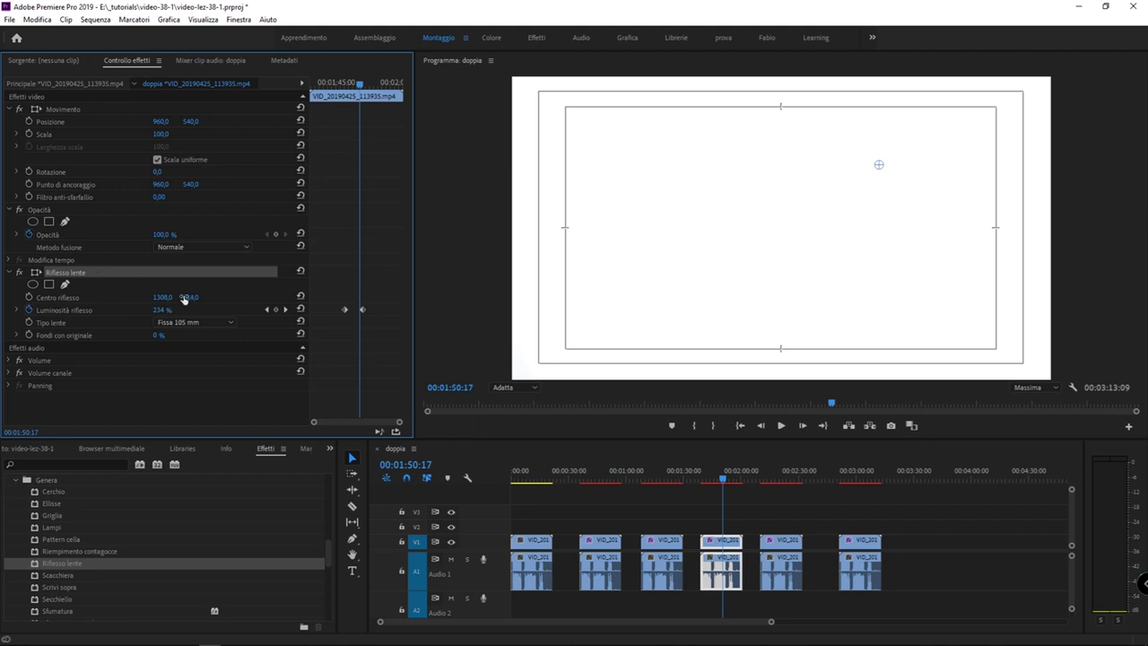
mouse_move(161, 310)
left_mouse_down()
mouse_move(108, 309)
mouse_move(170, 309)
left_mouse_up()
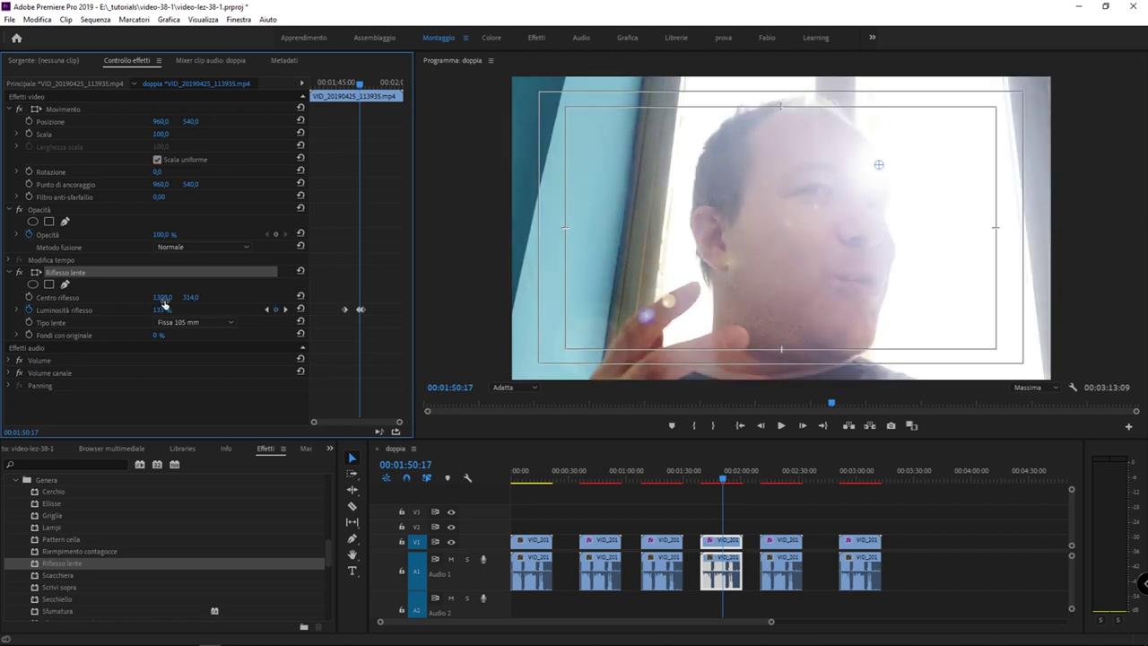
mouse_move(158, 334)
left_mouse_down()
mouse_move(184, 334)
mouse_move(169, 334)
left_mouse_up()
left_click(790, 480)
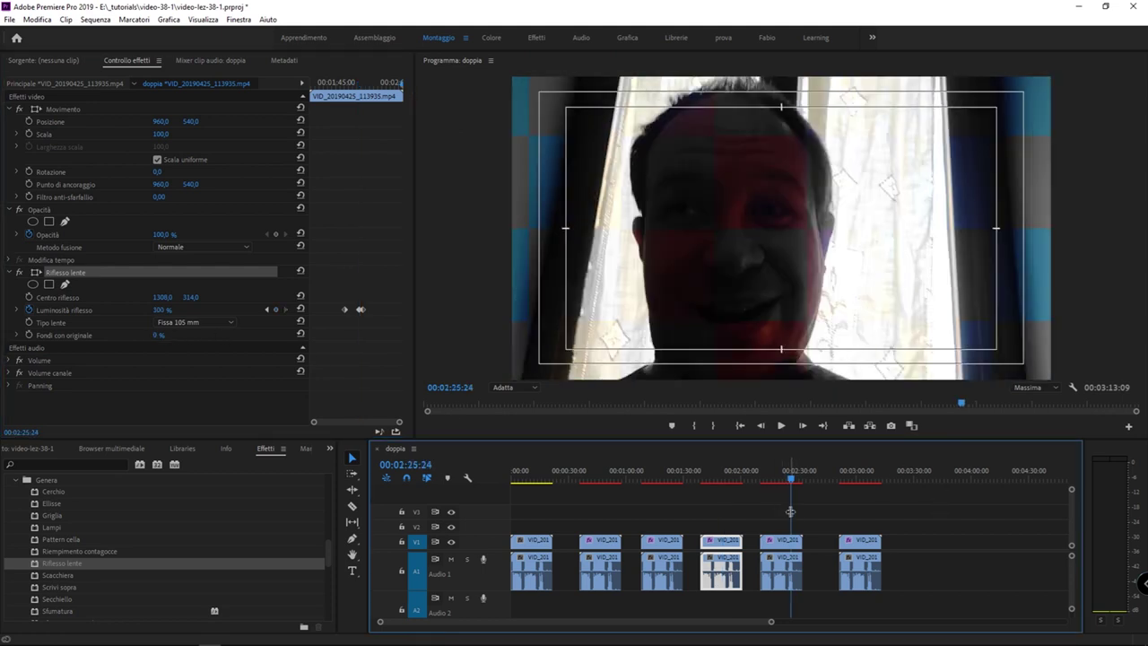
On the fifth clip, narrow the Scacchiera squares and show the checkerboard without blending
left_click(778, 541)
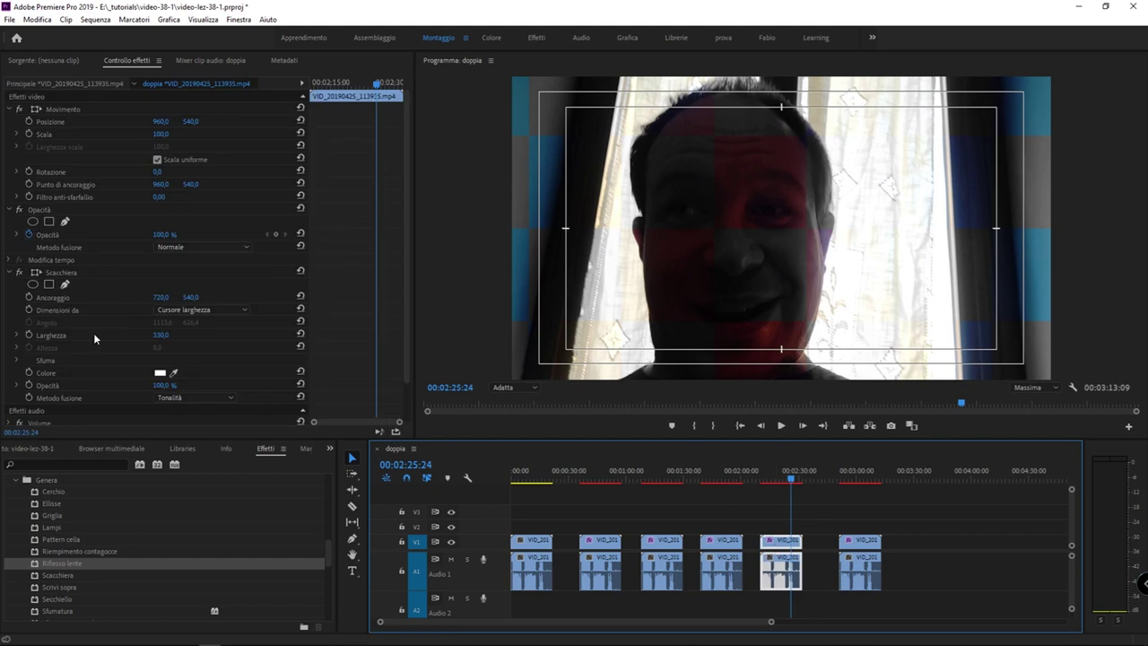
scroll(95, 331, "down", 1)
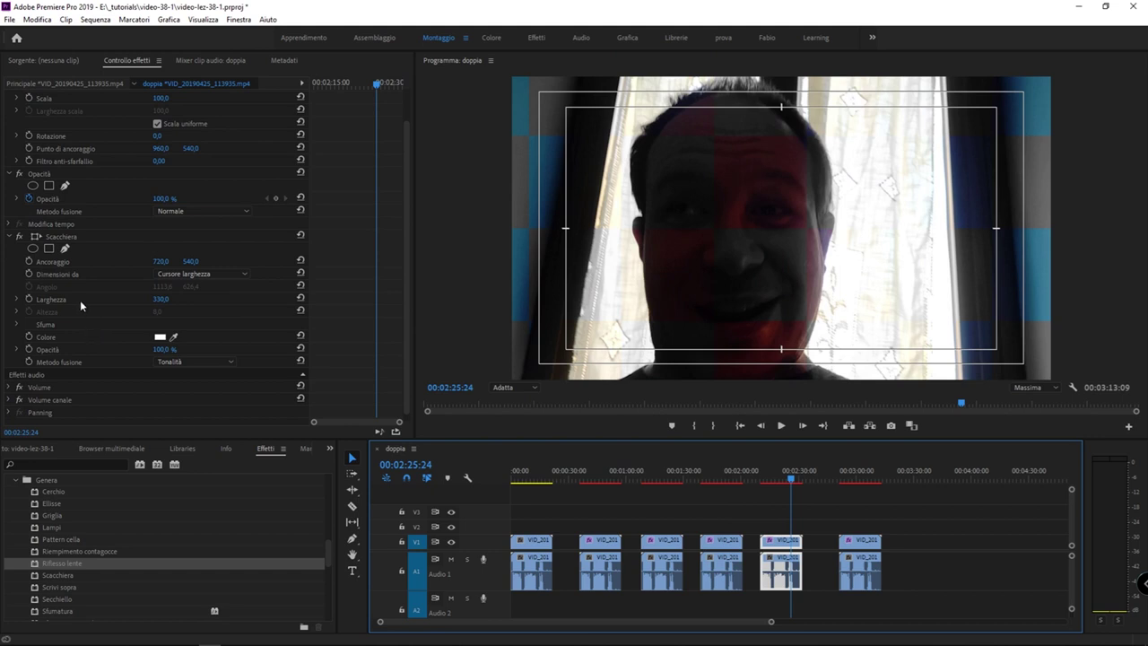
left_click(64, 237)
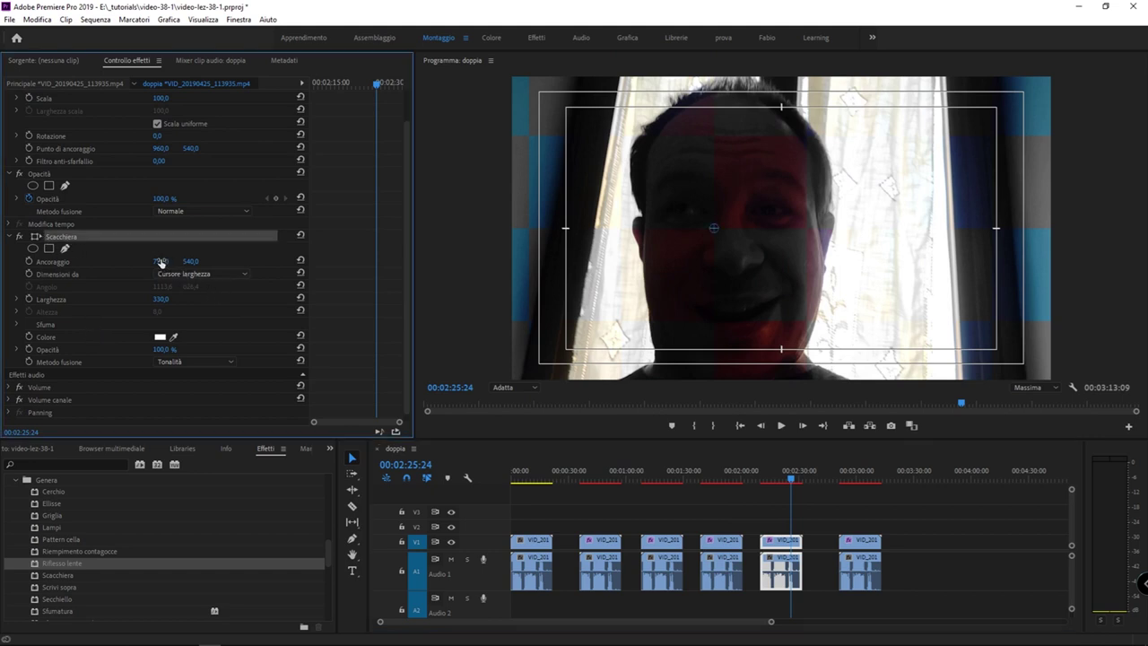
left_click_drag(161, 299, 65, 298)
left_click(202, 368)
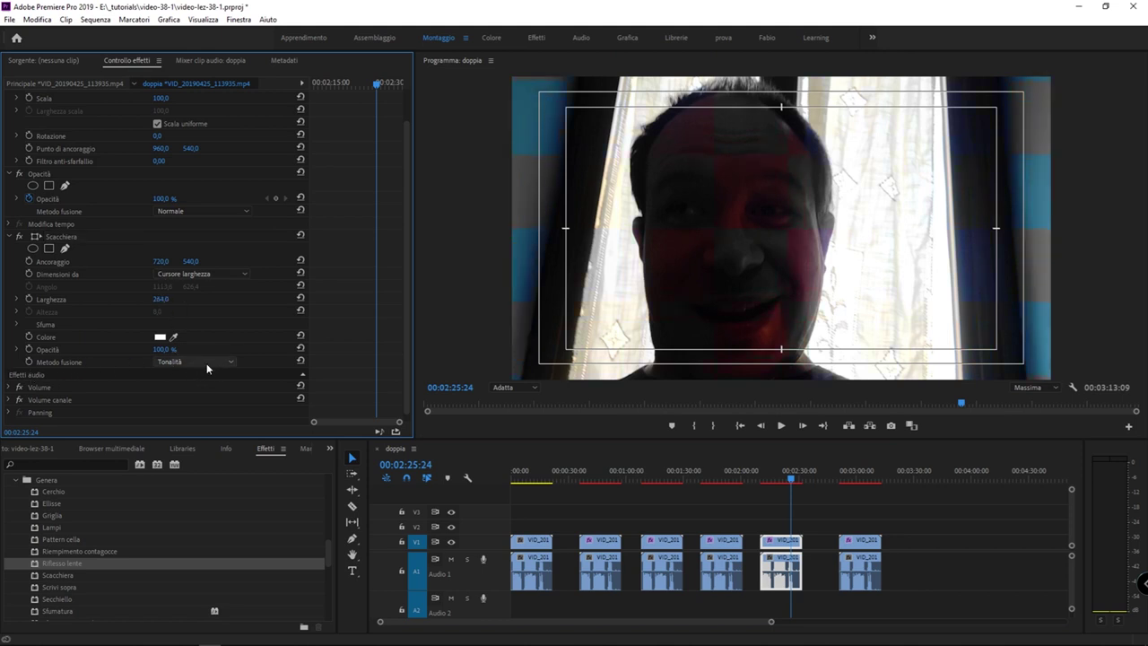
left_click(198, 363)
left_click(193, 372)
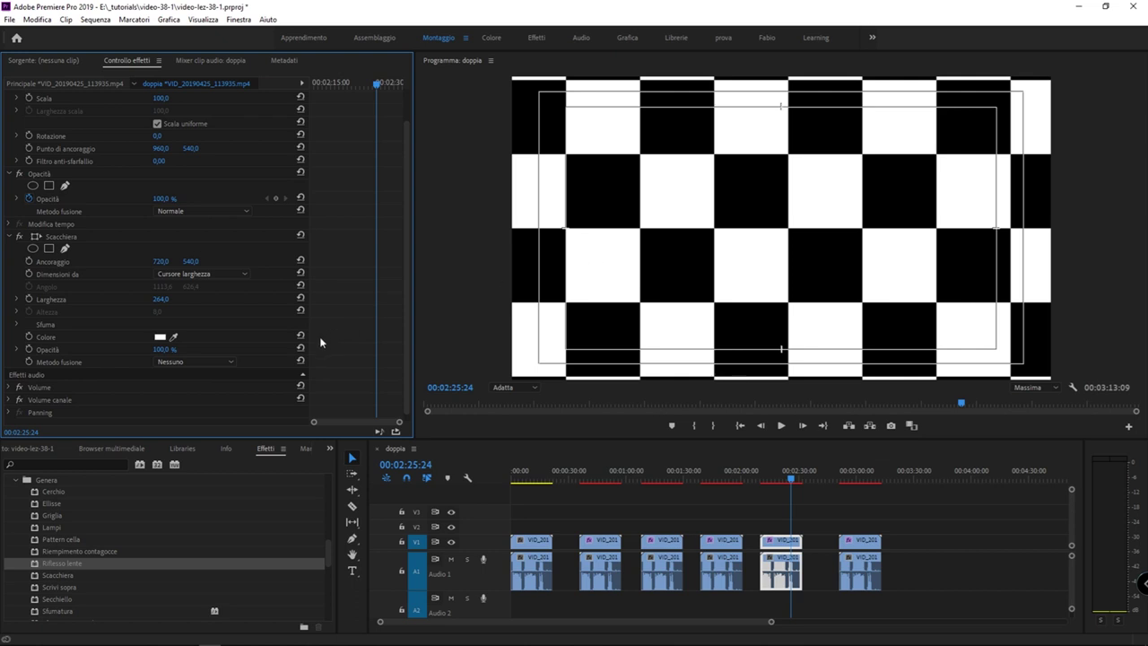
Blend the checkerboard in Colore mode, fine-tune its square width, and jump to 00:03:03:17
left_click(191, 364)
left_click(199, 610)
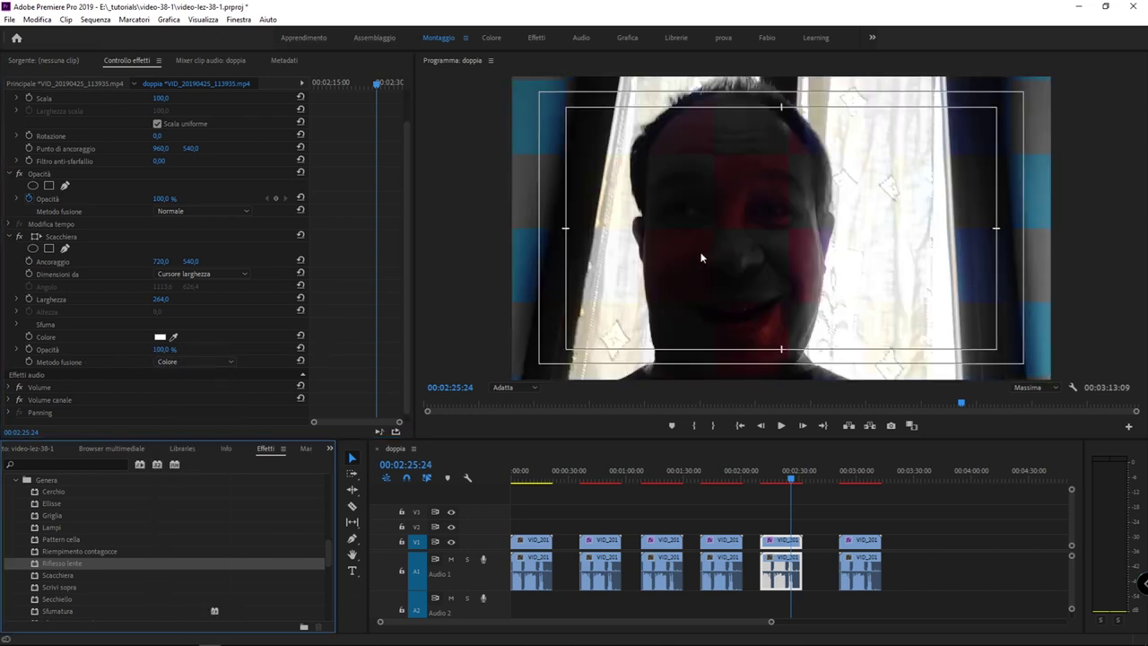
left_click_drag(160, 299, 228, 299)
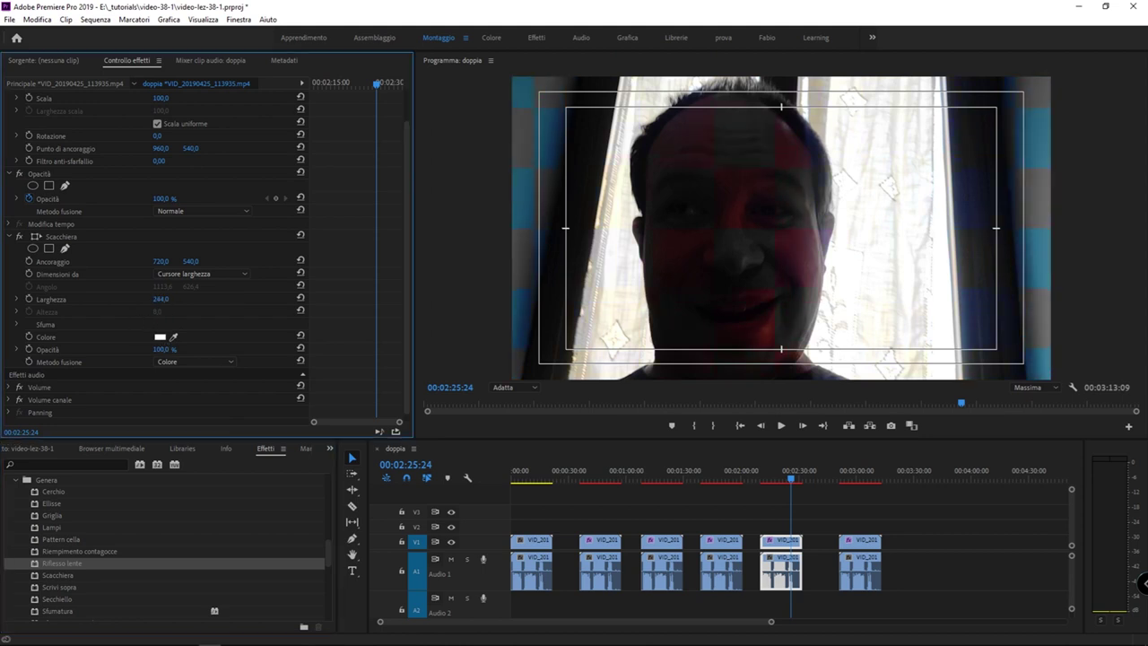
mouse_move(164, 299)
left_mouse_down()
mouse_move(135, 298)
mouse_move(278, 299)
left_mouse_up()
left_click_drag(161, 299, 108, 299)
left_click(864, 471)
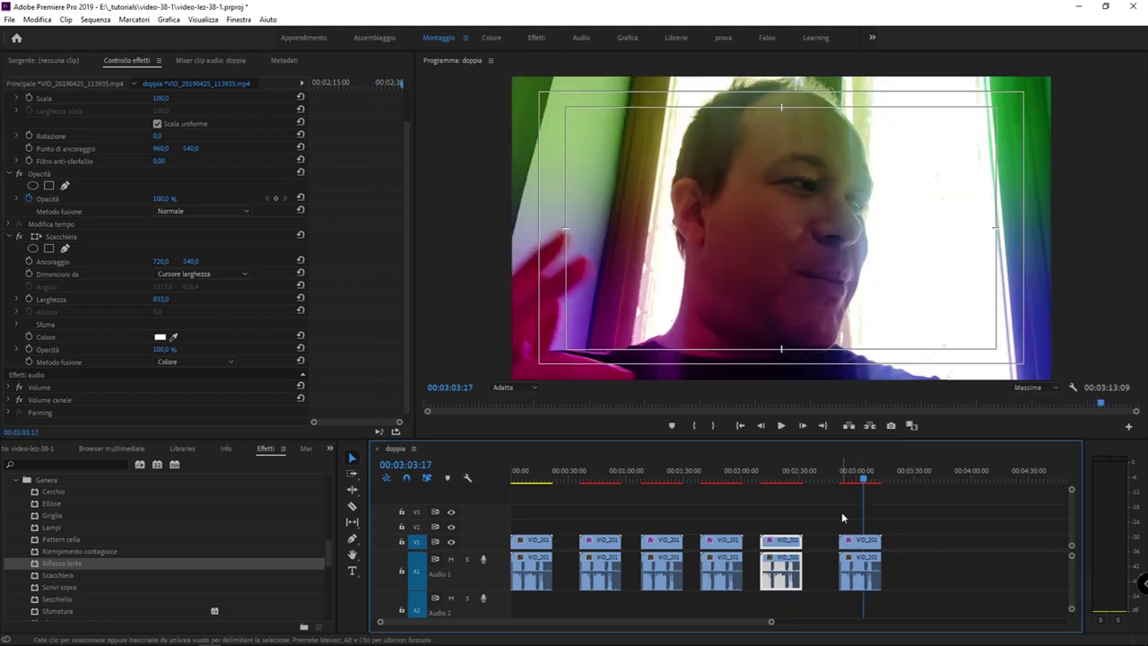
On the last clip, set the Sfumatura a 4 colori blend mode to Nessuno
left_click(866, 542)
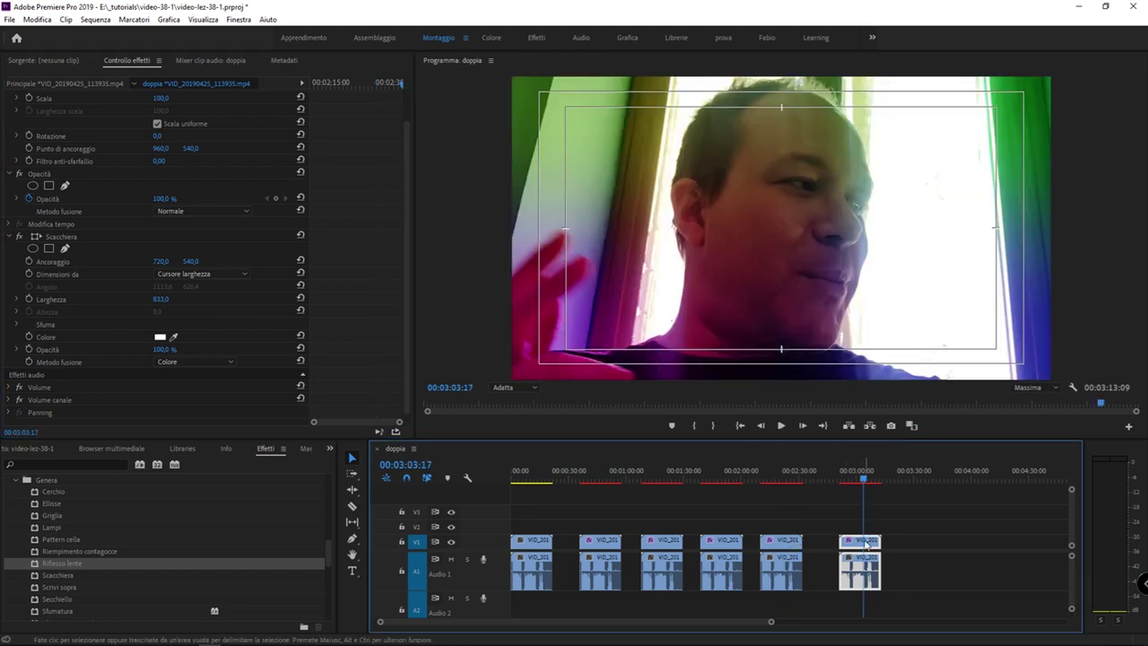
left_click(85, 275)
scroll(105, 332, "down", 3)
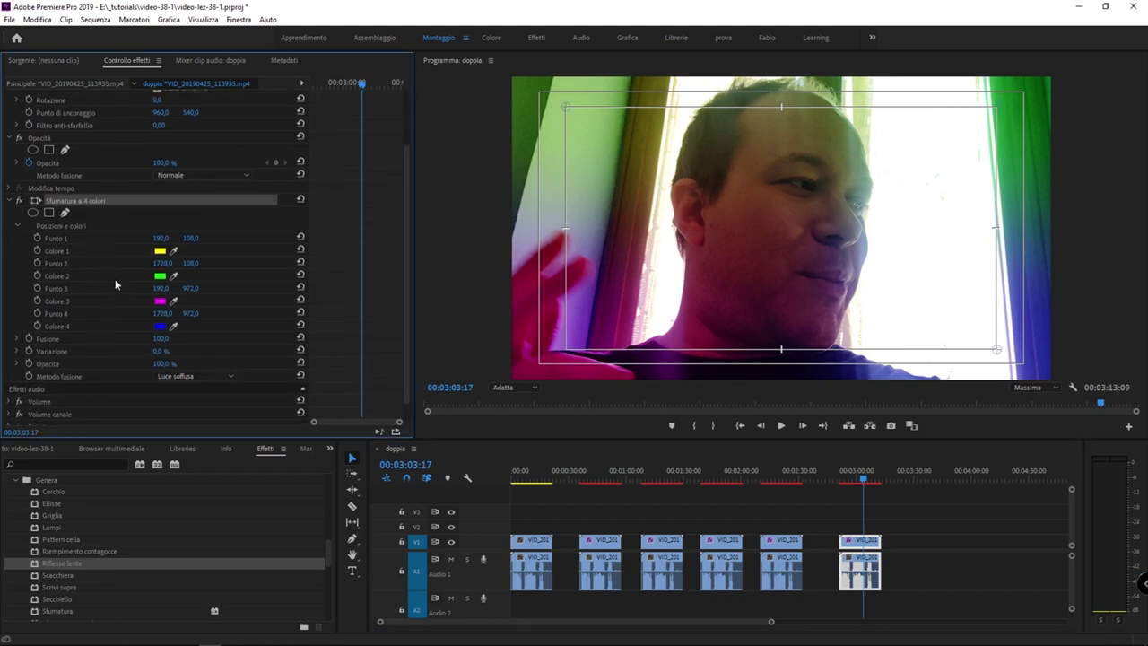
left_click(191, 377)
left_click(193, 388)
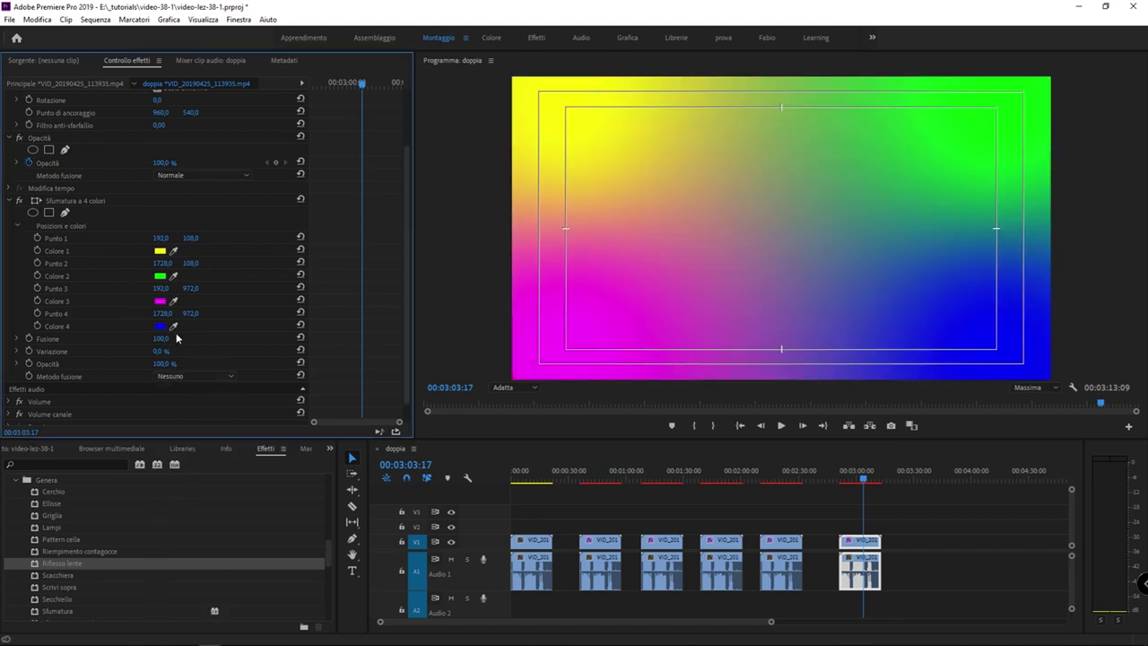
Make the gradient's Colore 2 black and Colore 1 deep blue
left_click(161, 276)
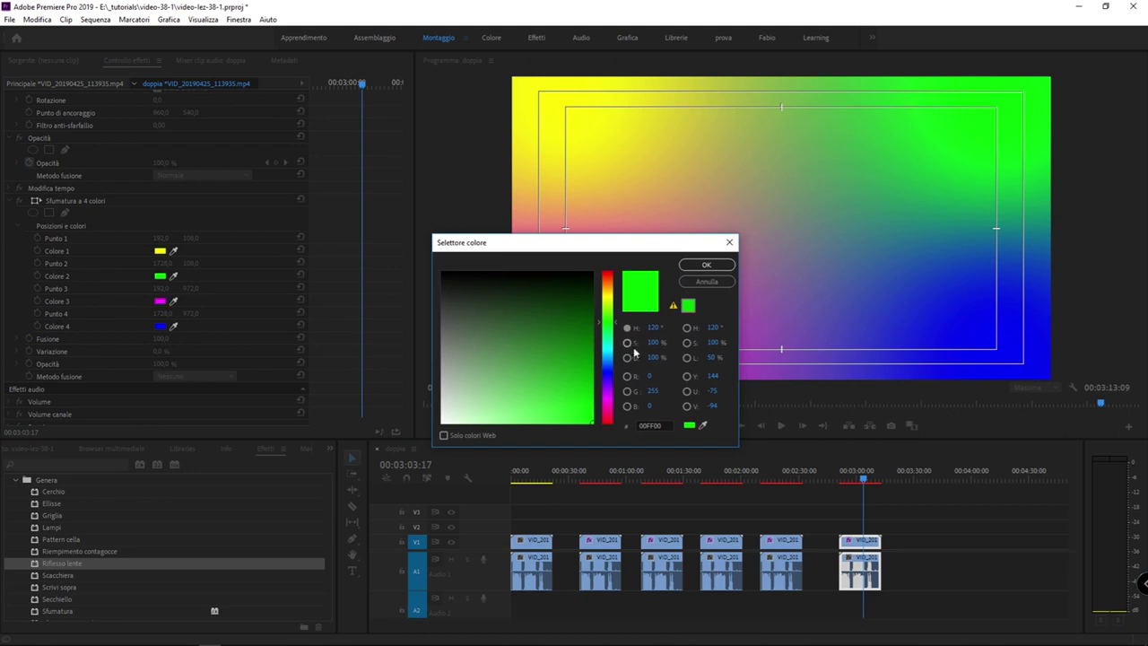
left_click(444, 274)
left_click(706, 264)
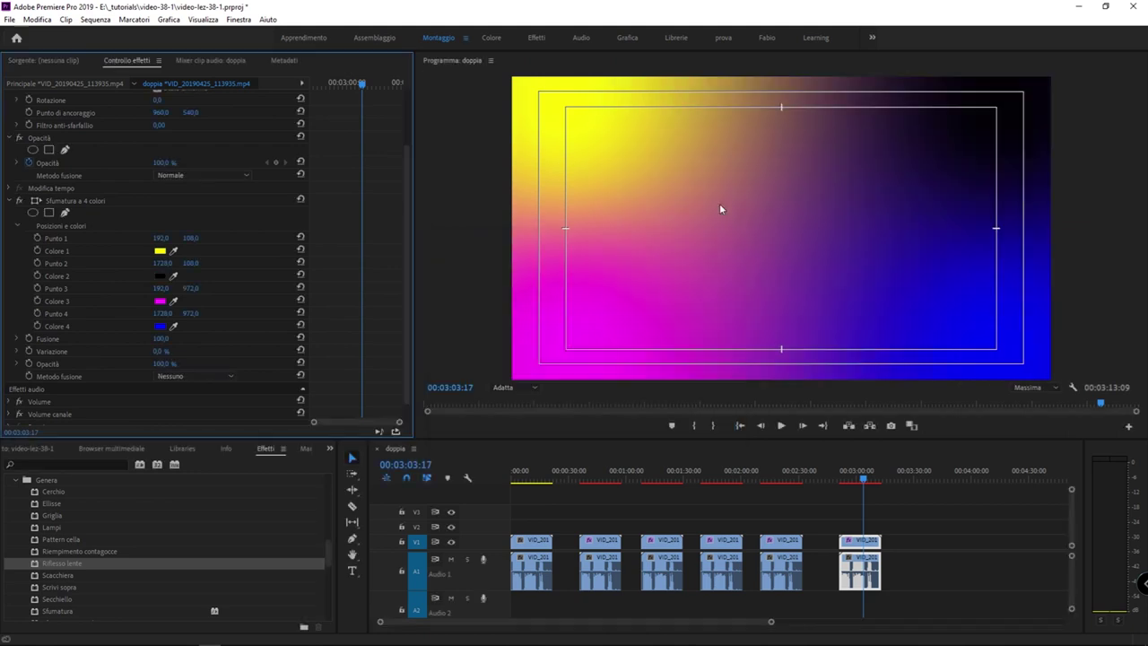
left_click(160, 251)
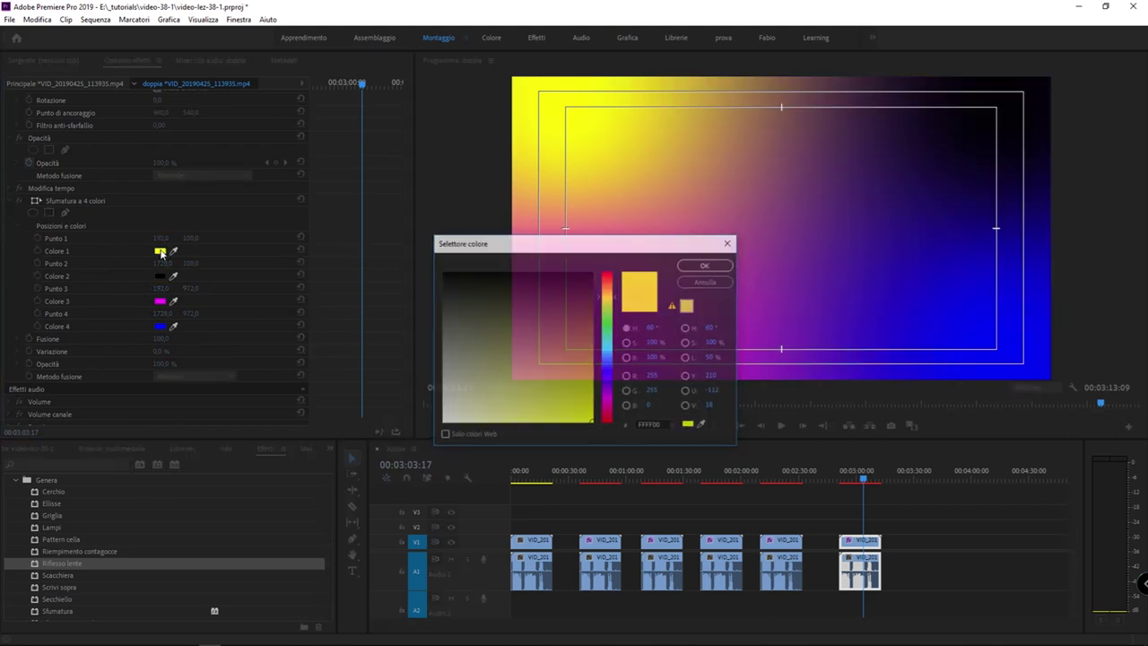
left_click_drag(562, 344, 628, 406)
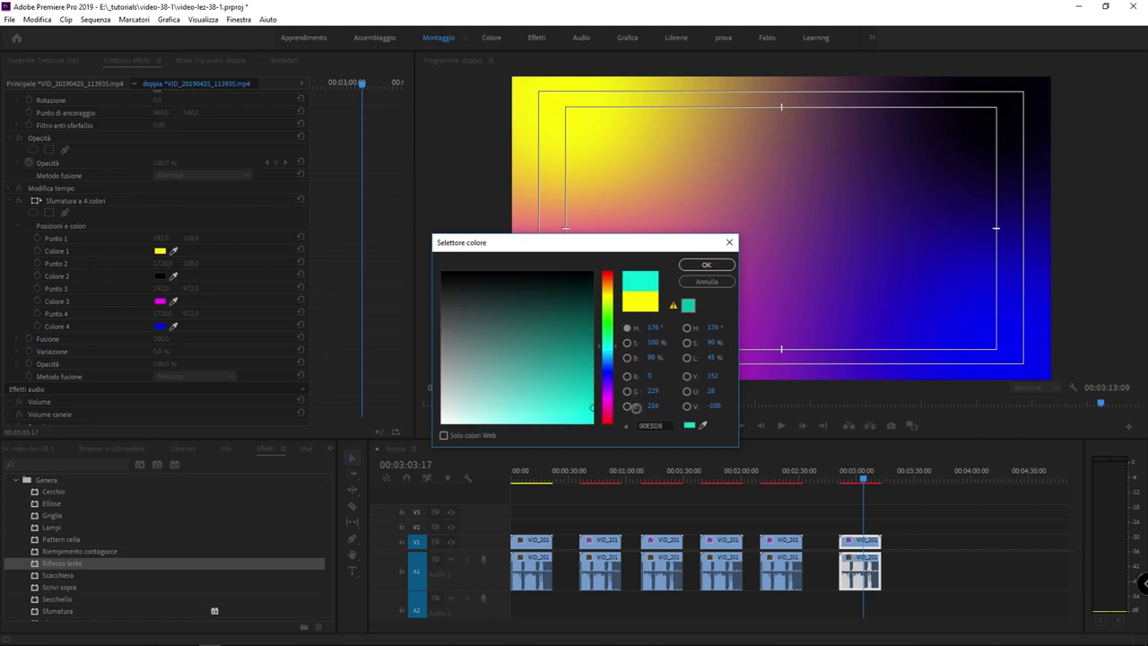
left_click(607, 372)
left_click(706, 263)
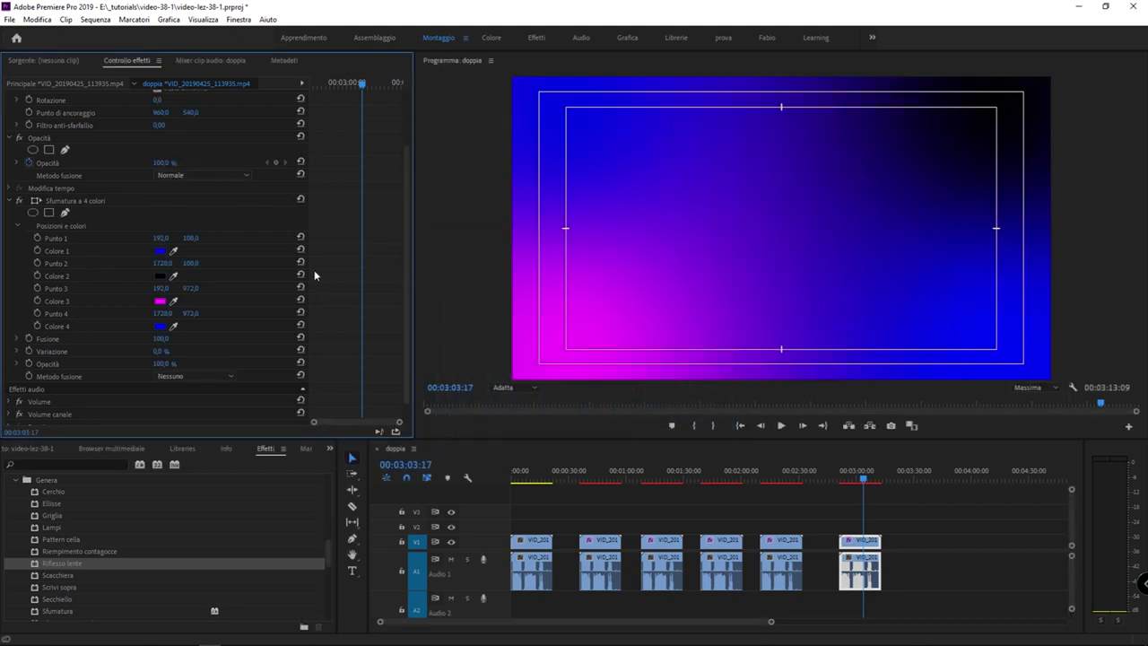
Change Colore 3 from magenta to red and Colore 4 from blue to green
left_click(160, 302)
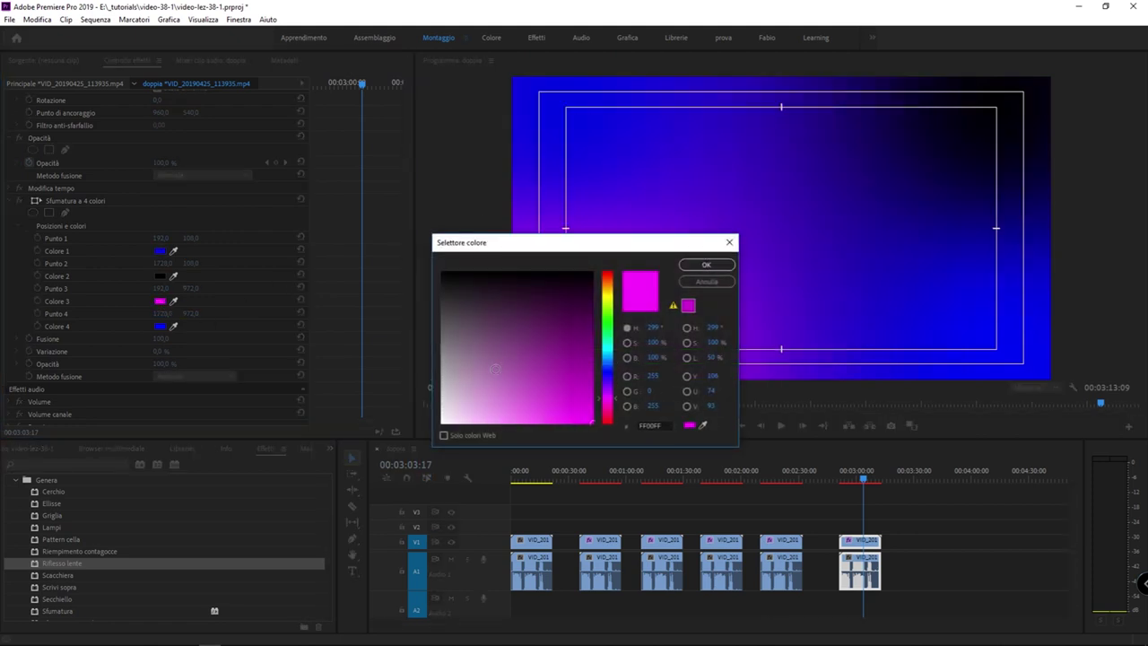
left_click(611, 390)
left_click(706, 265)
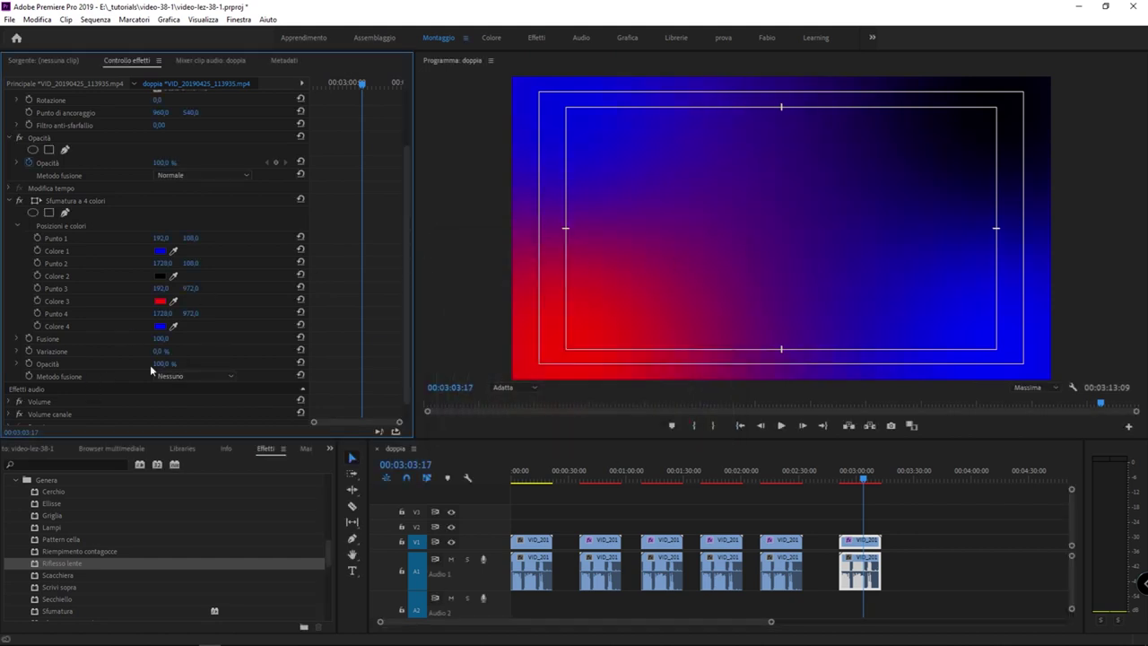
left_click(160, 326)
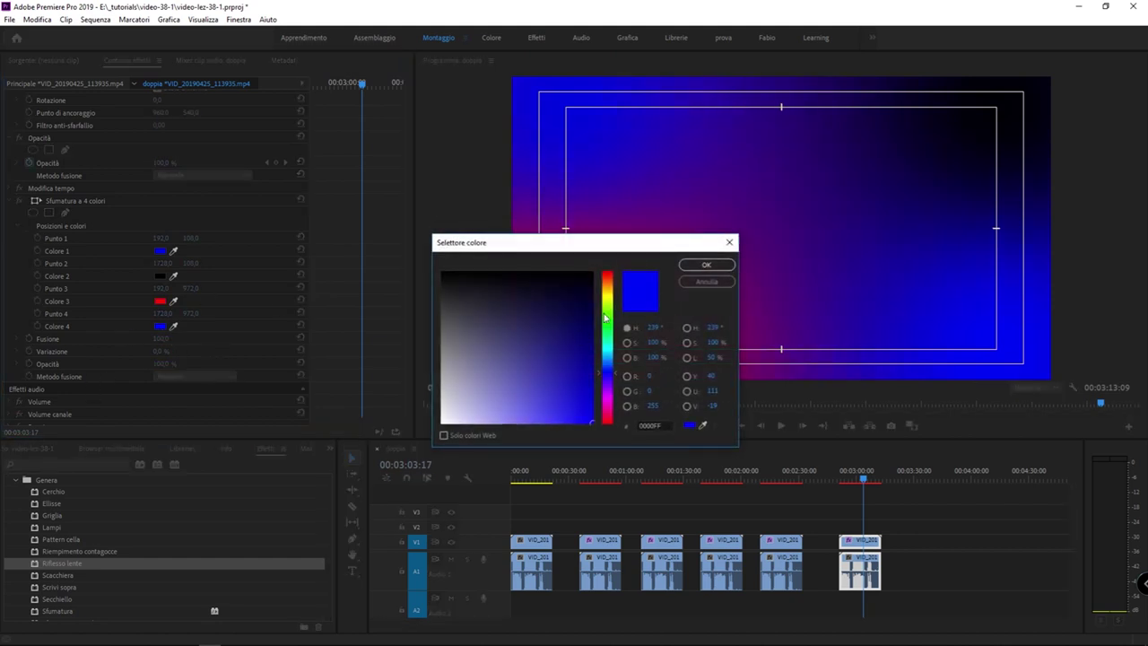
left_click(609, 315)
left_click(706, 264)
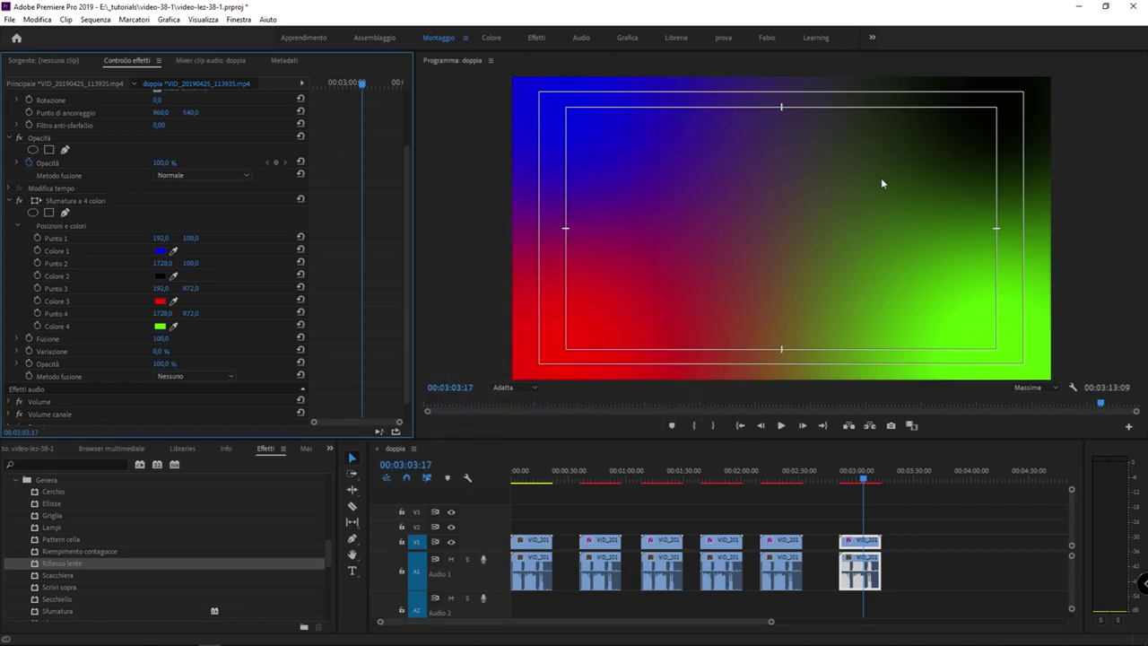
Try Saturazione, Esclusione, Differenza and Luminosità blend modes for the gradient, settling on Colore
left_click(190, 376)
left_click(182, 598)
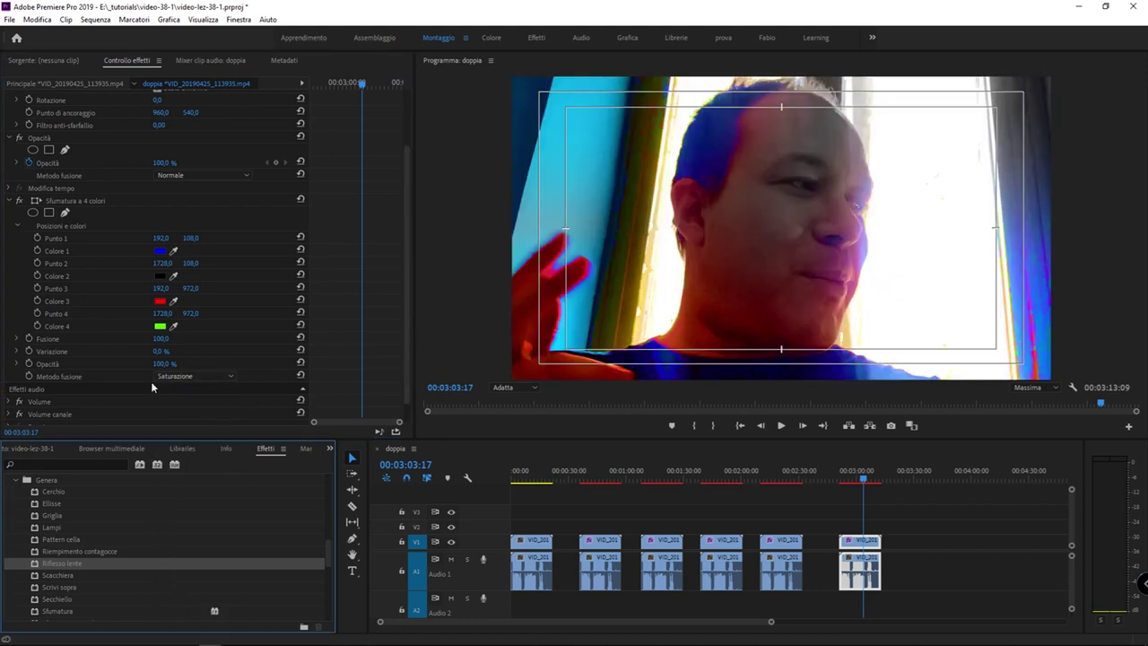
left_click(202, 376)
left_click(195, 566)
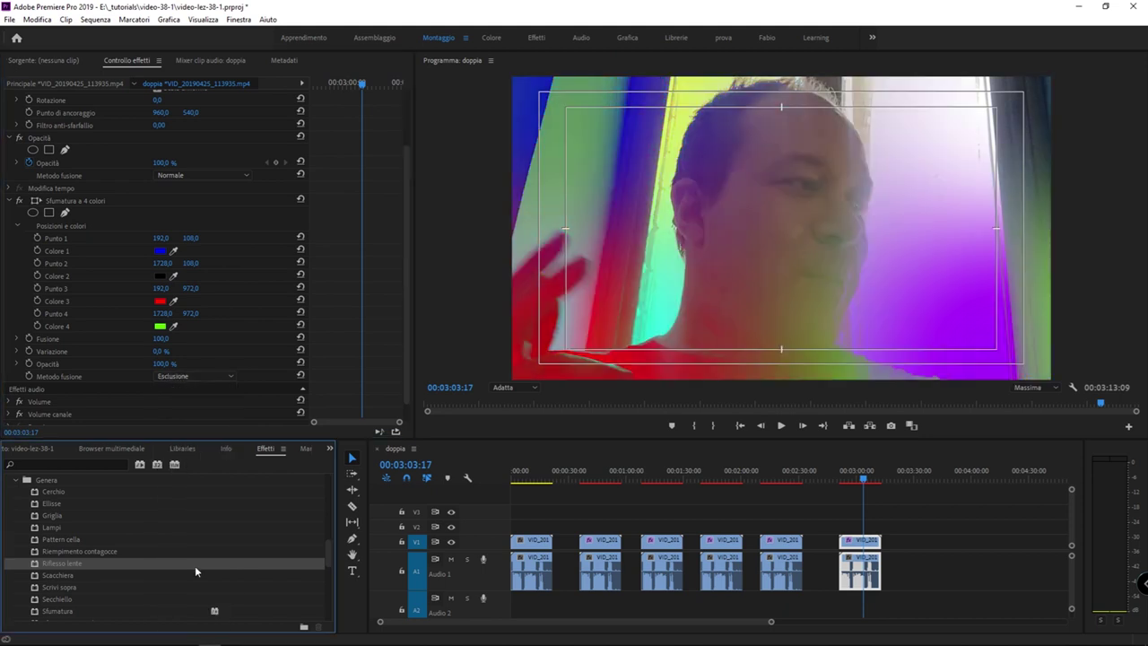
left_click(187, 377)
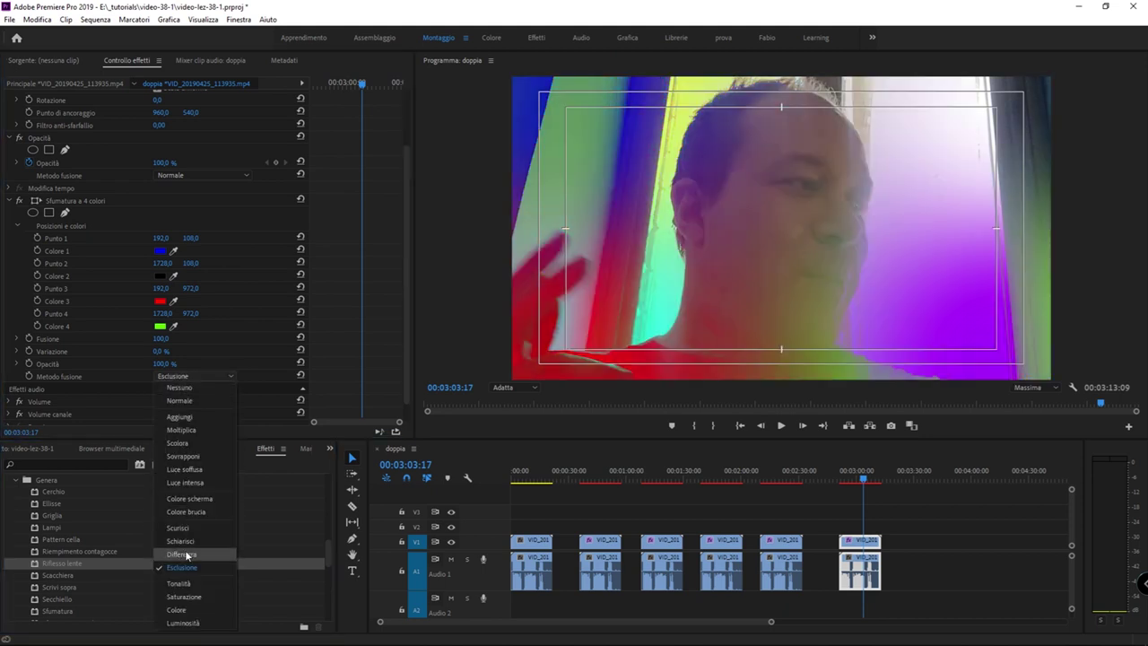
left_click(184, 550)
left_click(204, 376)
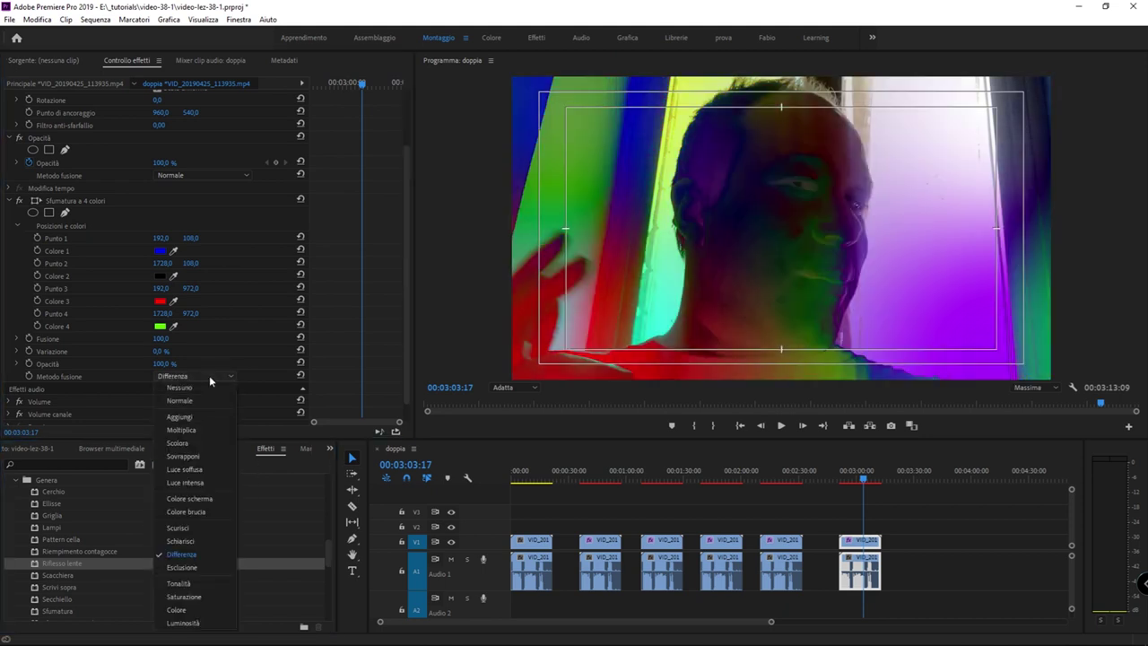
left_click(191, 623)
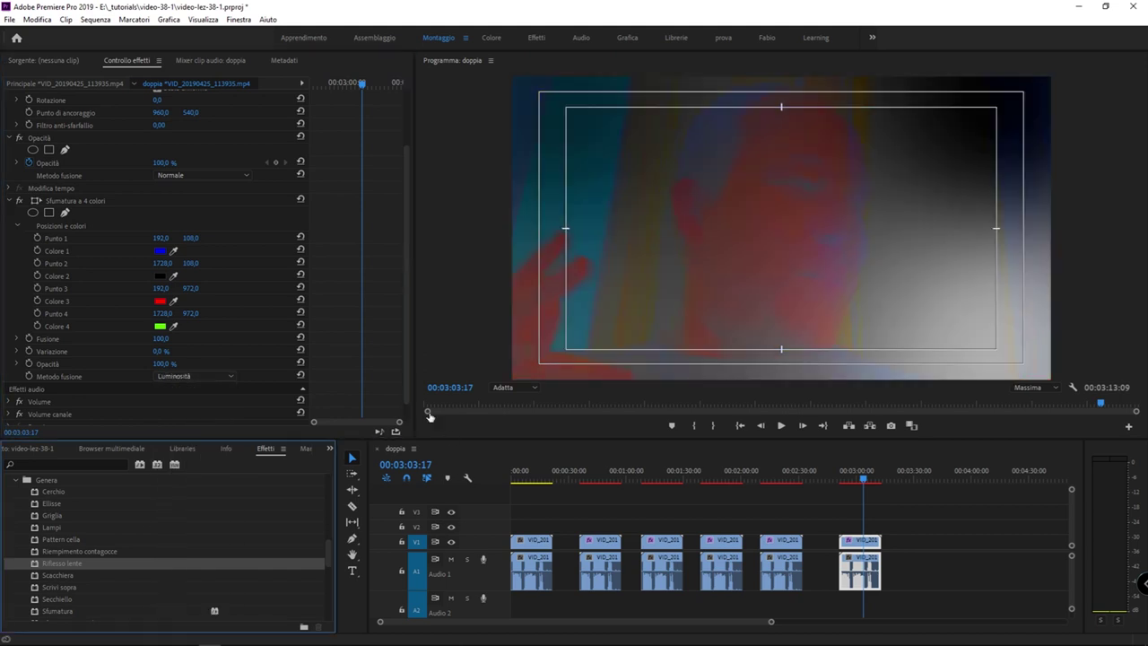
left_click(204, 377)
left_click(175, 610)
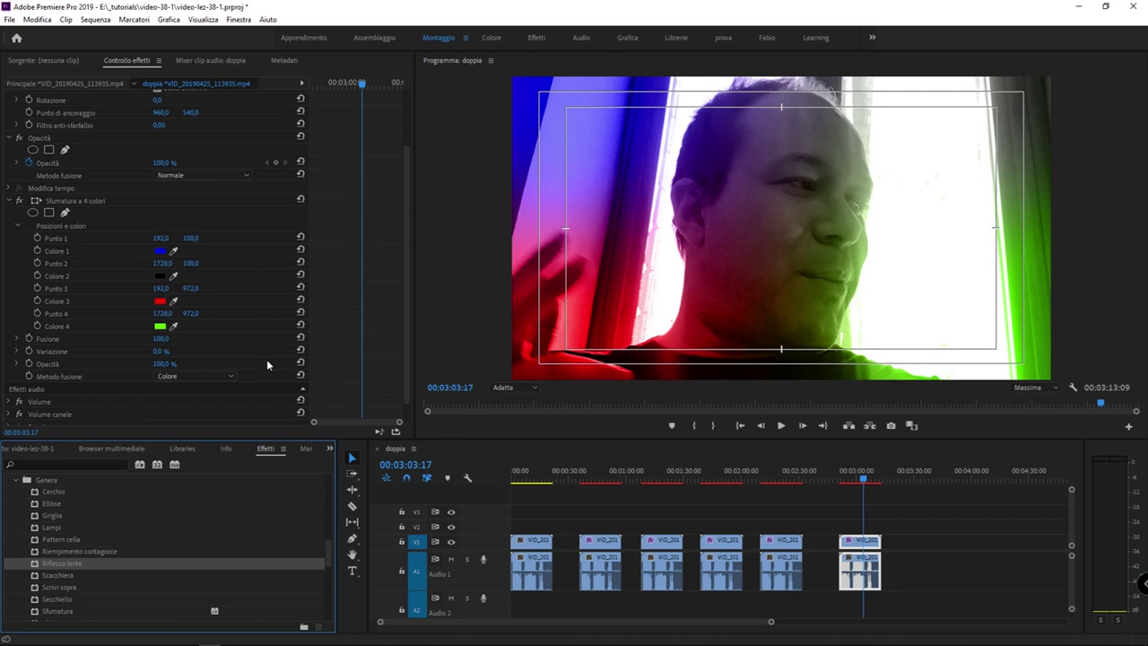
Raise the gradient's Fusione to 1199,0 and set Variazione to 73,0 %
left_click_drag(159, 338, 233, 338)
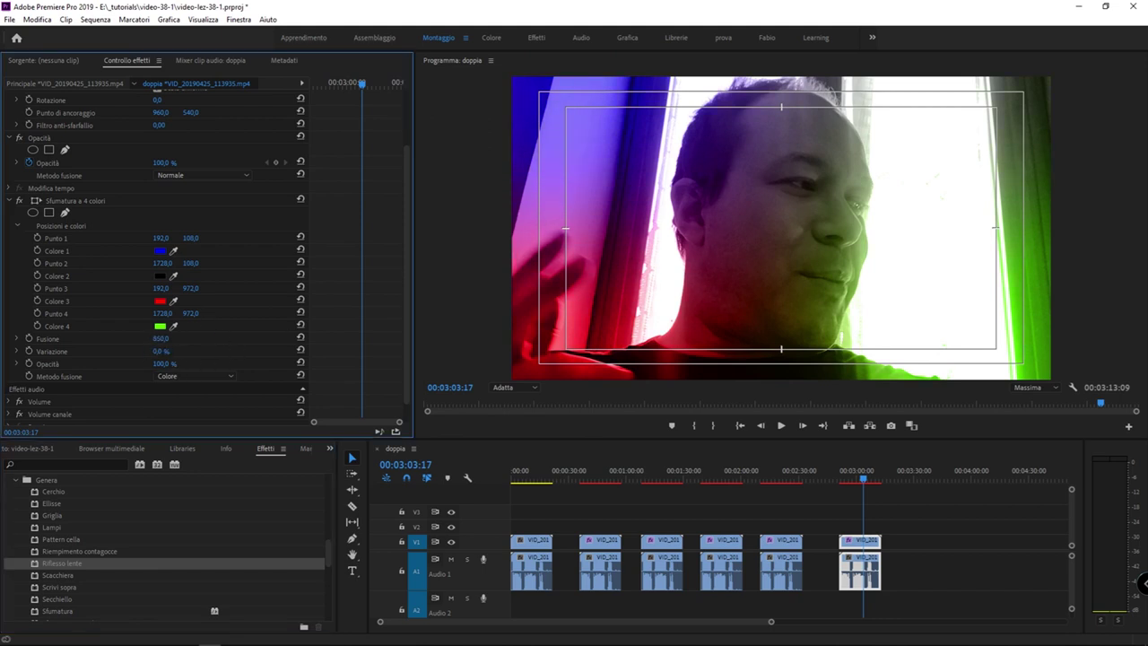
left_click_drag(158, 351, 233, 350)
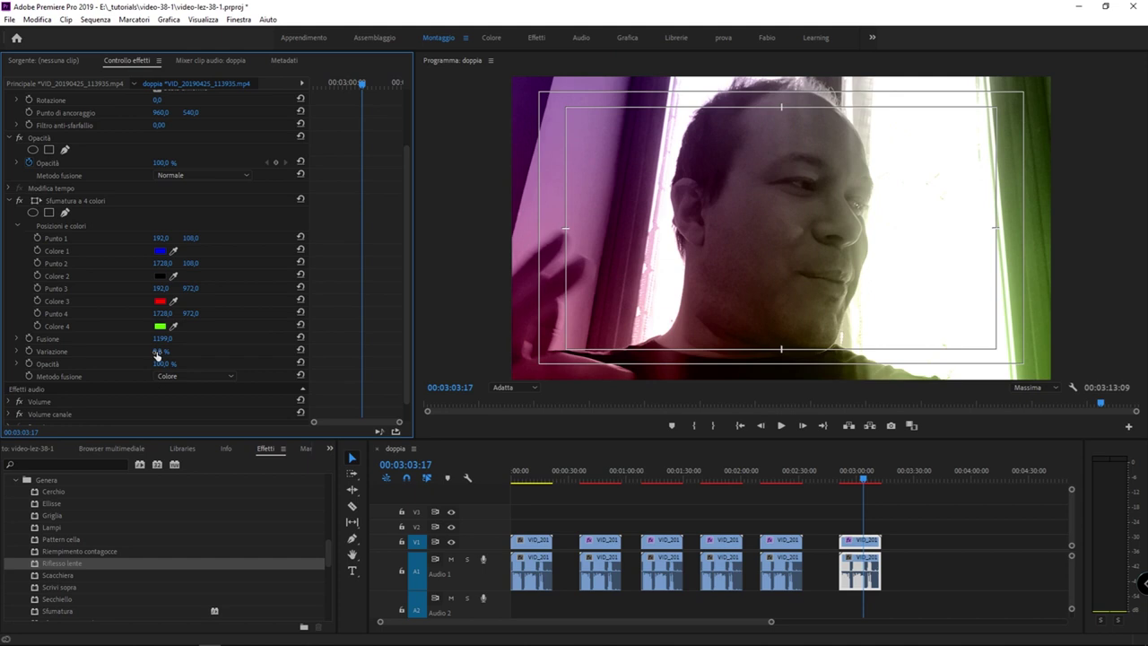
mouse_move(164, 350)
left_mouse_down()
mouse_move(107, 363)
mouse_move(211, 363)
mouse_move(198, 363)
left_mouse_up()
Keyframe Colore 4 from green to orange-red FF4200 at 00:03:06:07, then scrub back to check
left_click(36, 327)
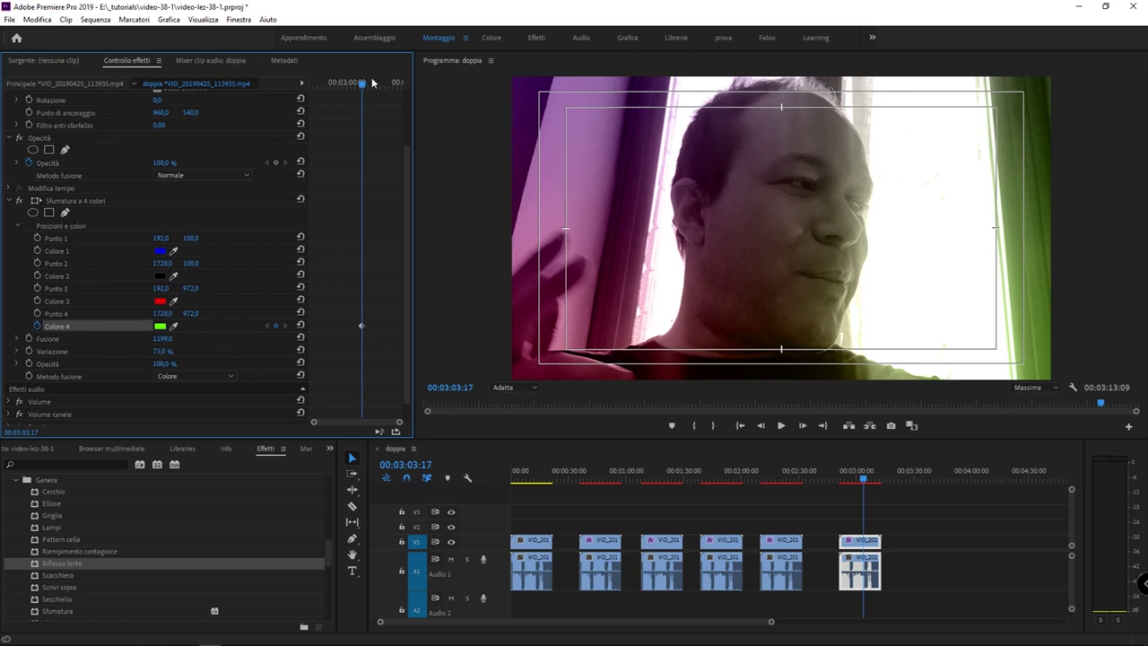
left_click(373, 83)
left_click(158, 327)
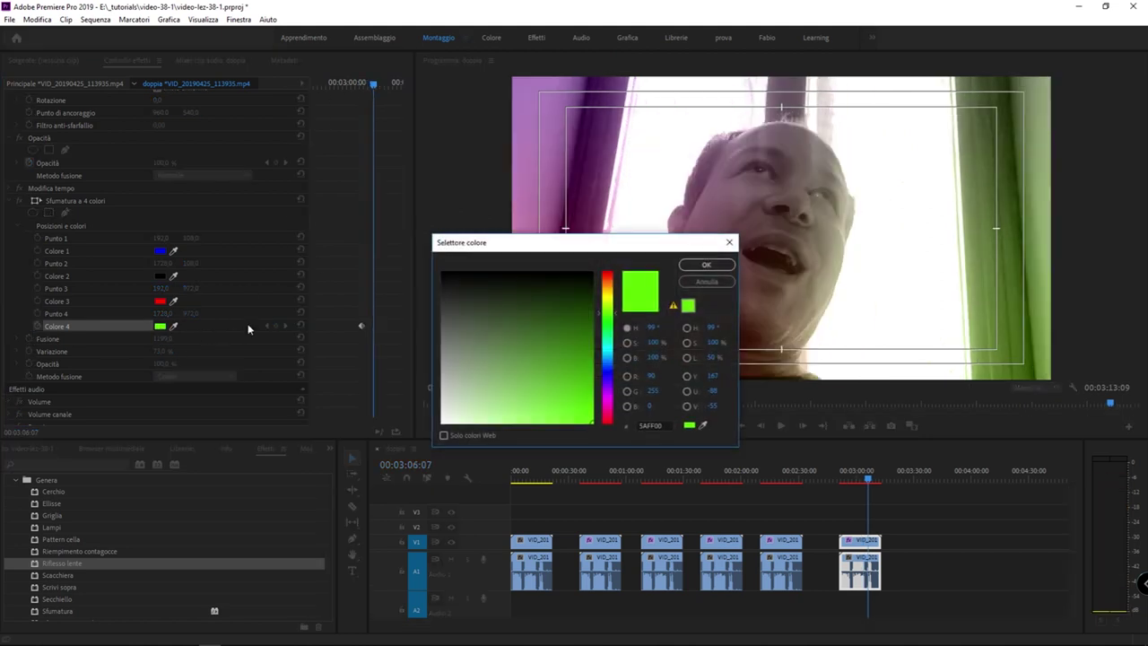
left_click_drag(614, 322, 615, 278)
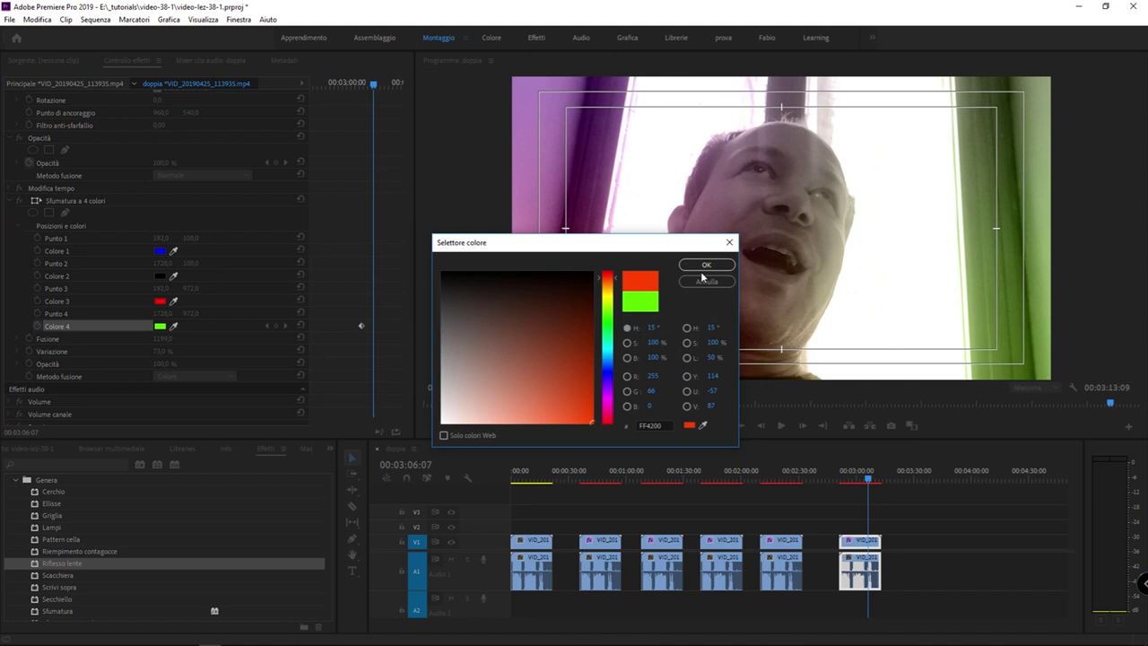
left_click(705, 266)
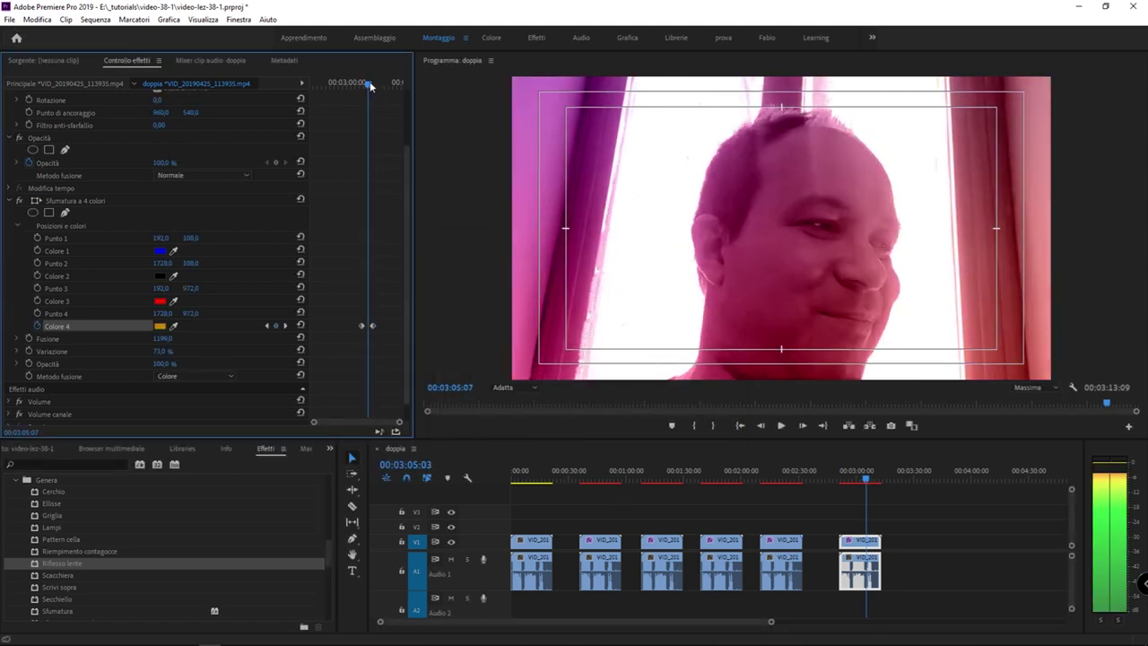
mouse_move(379, 83)
left_mouse_down()
mouse_move(361, 85)
mouse_move(371, 86)
mouse_move(371, 142)
left_mouse_up()
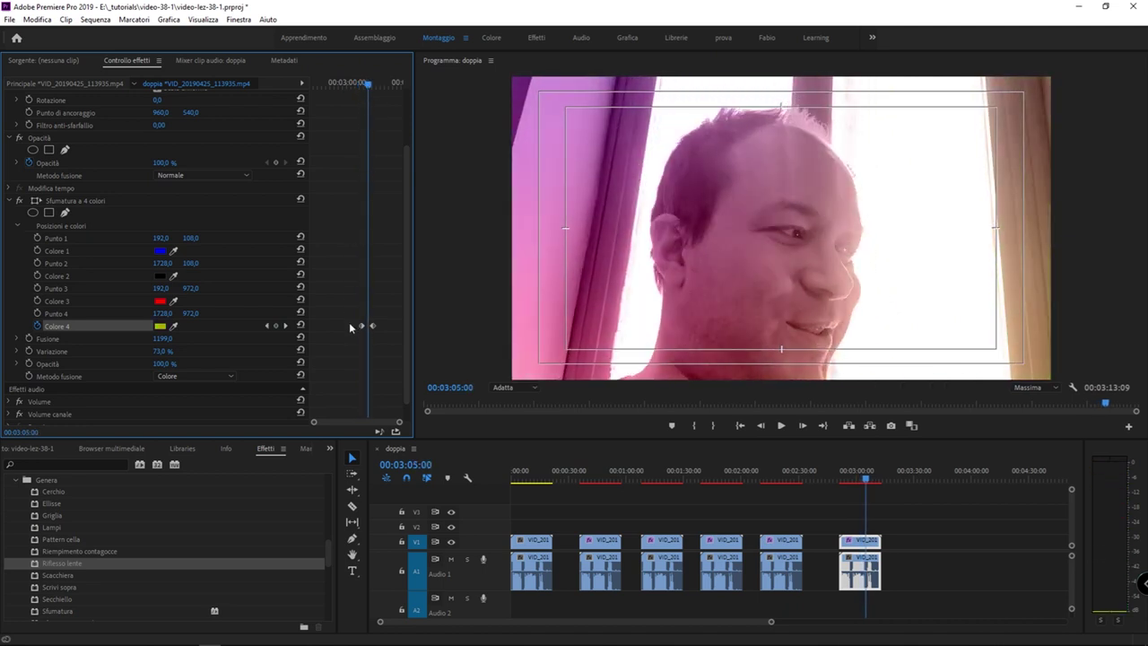